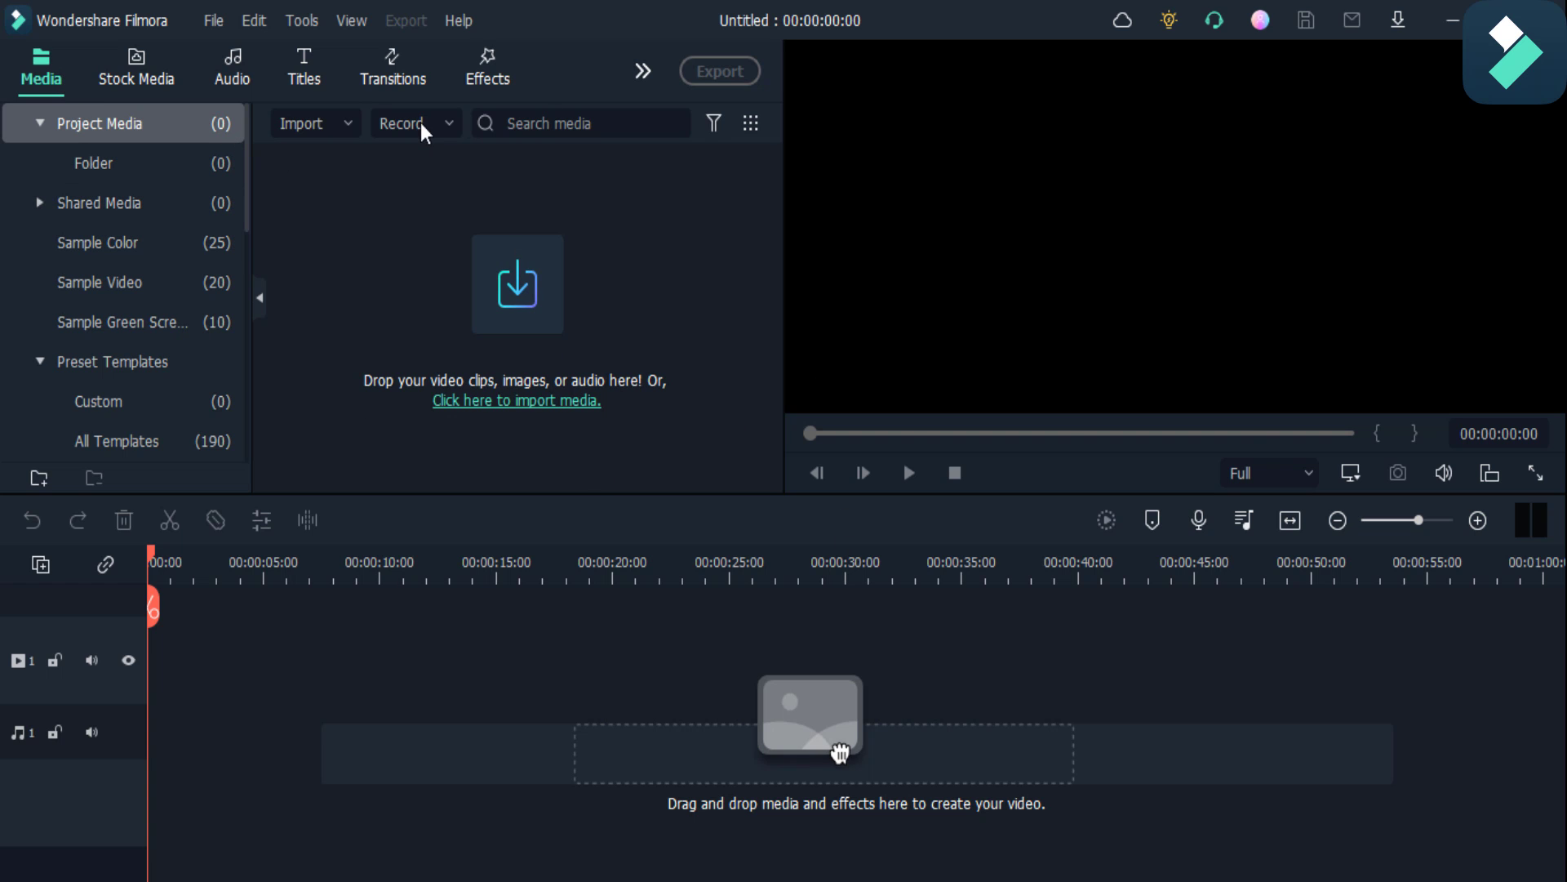
Import the Cat - 65438 video from the Downloads folder into the media library.
{"action": "left_click", "coordinate": [315, 129]}
{"action": "left_click", "coordinate": [375, 167]}
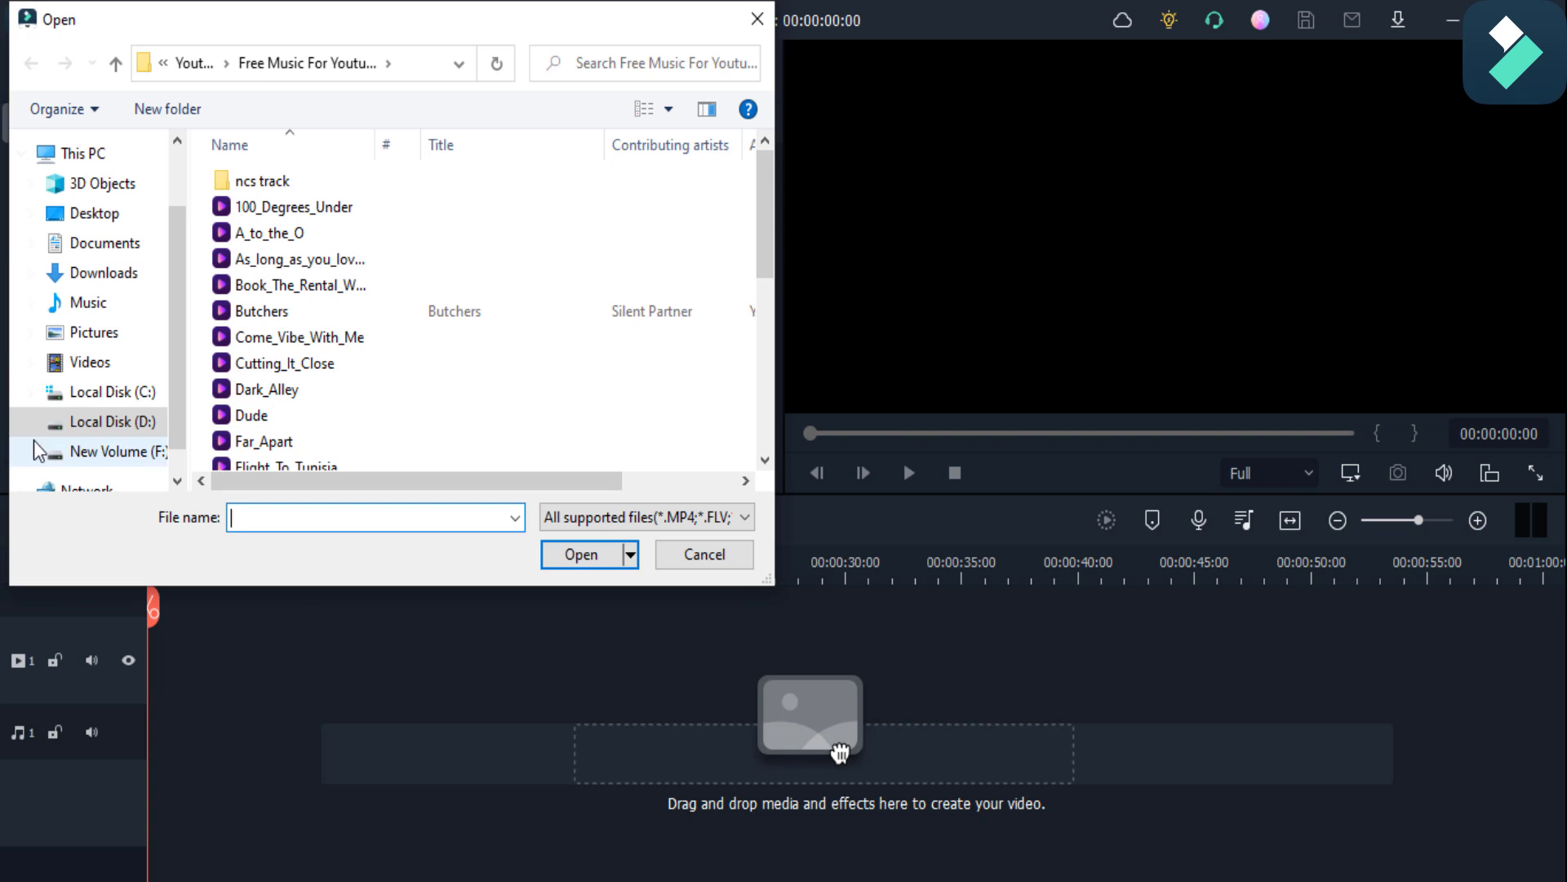
{"action": "left_click", "coordinate": [131, 276]}
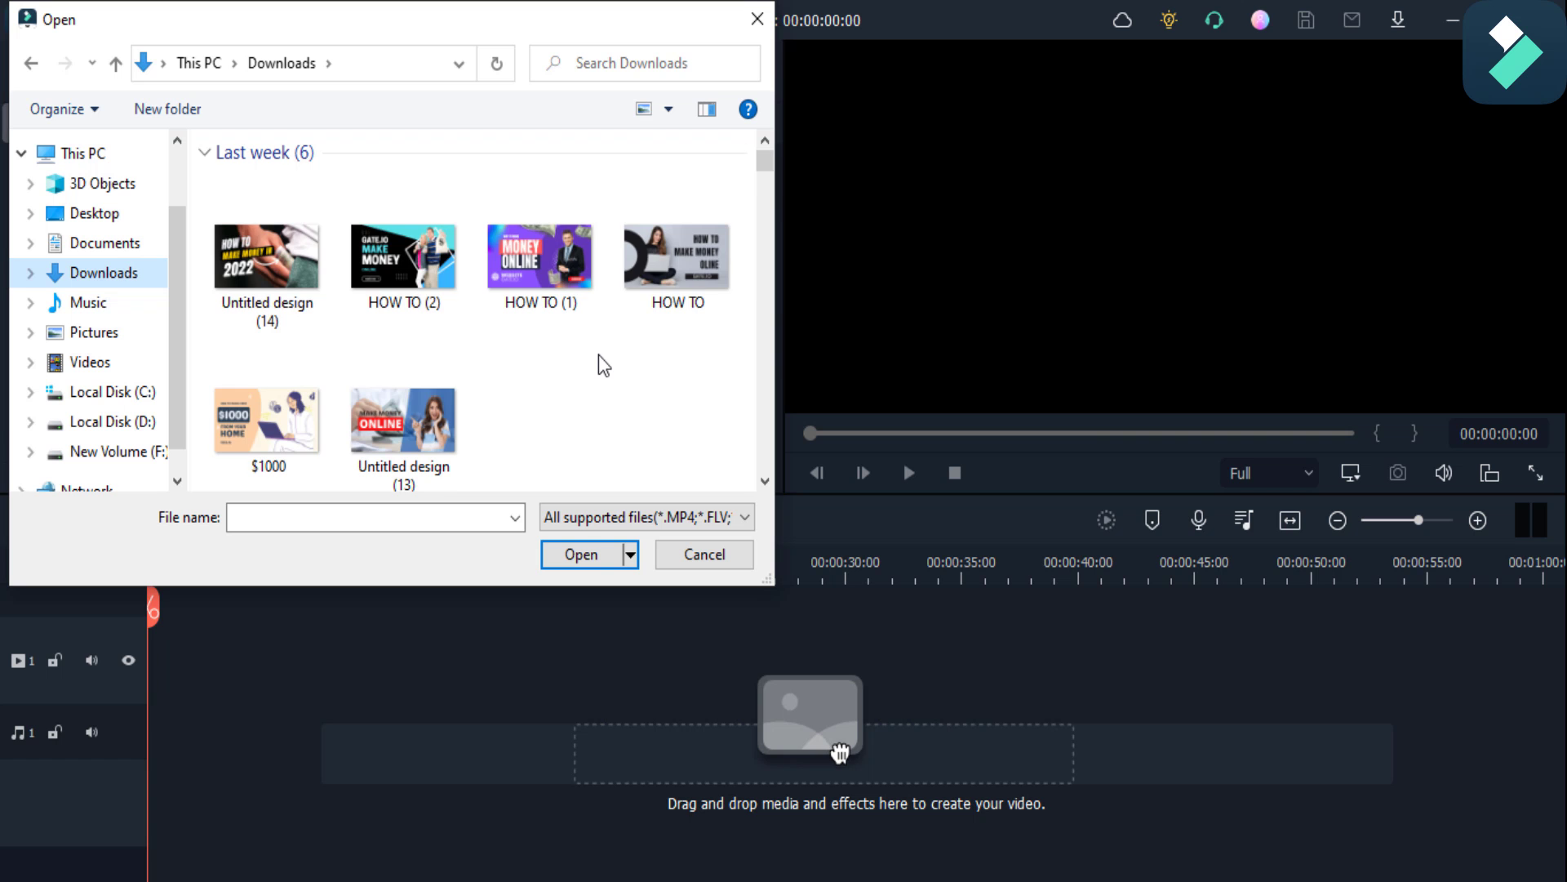
{"action": "scroll", "coordinate": [599, 354], "scroll_direction": "down", "scroll_amount": 5}
{"action": "scroll", "coordinate": [599, 354], "scroll_direction": "down", "scroll_amount": 10}
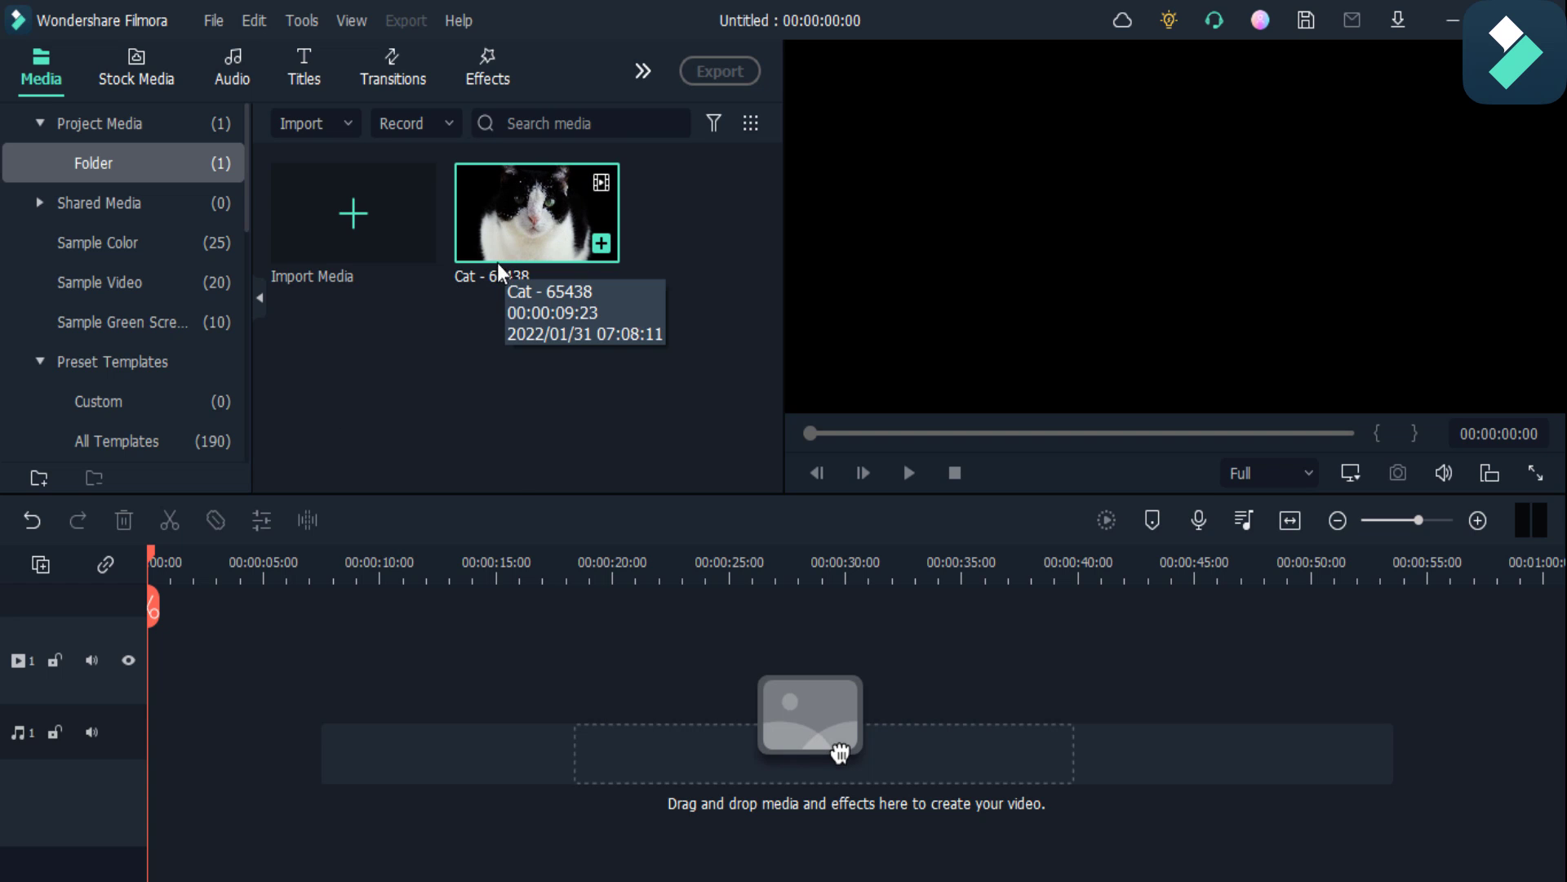
Preview the Cat - 65438 clip and add it to the timeline, keeping its frame rate.
{"action": "double_click", "coordinate": [521, 237]}
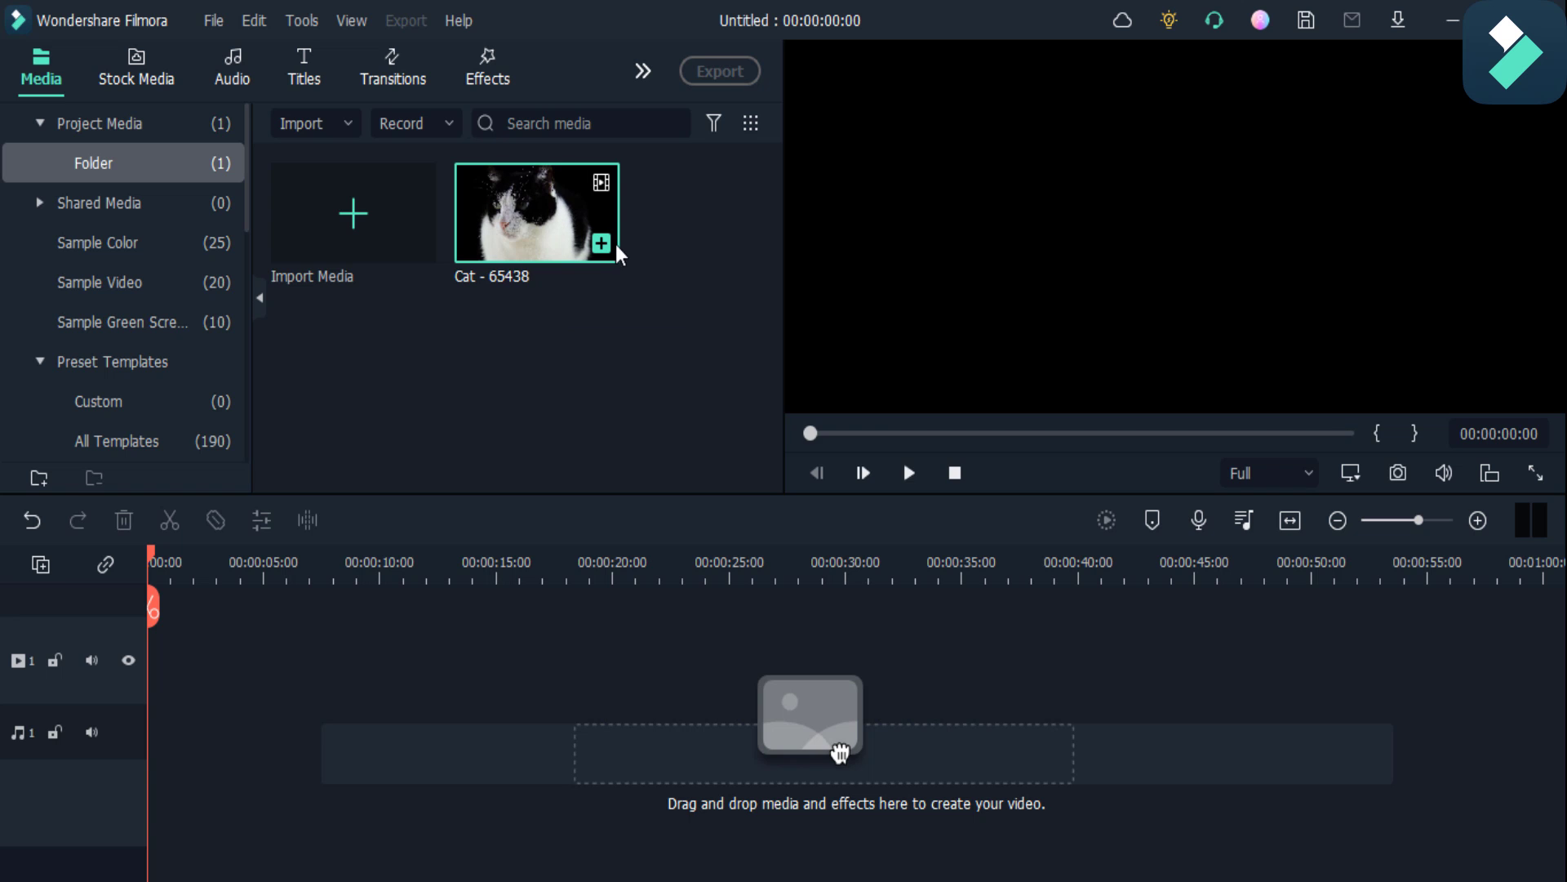
{"action": "left_click", "coordinate": [606, 248]}
{"action": "left_click", "coordinate": [584, 403]}
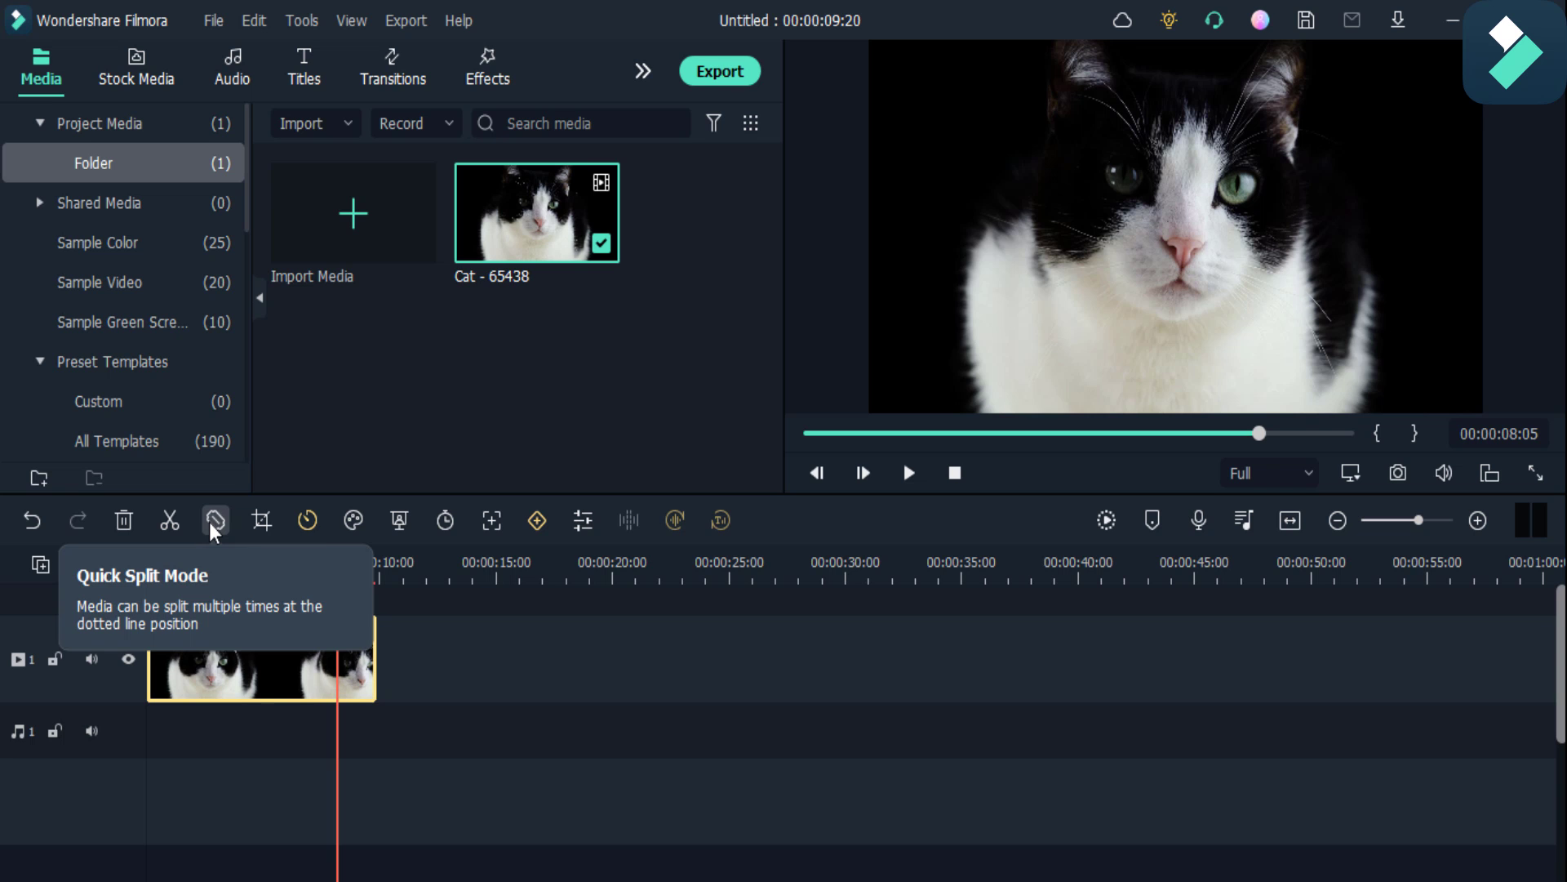
With Quick Split Mode, cut the clip at about 5s and 8s and delete the final piece.
{"action": "left_click", "coordinate": [212, 529]}
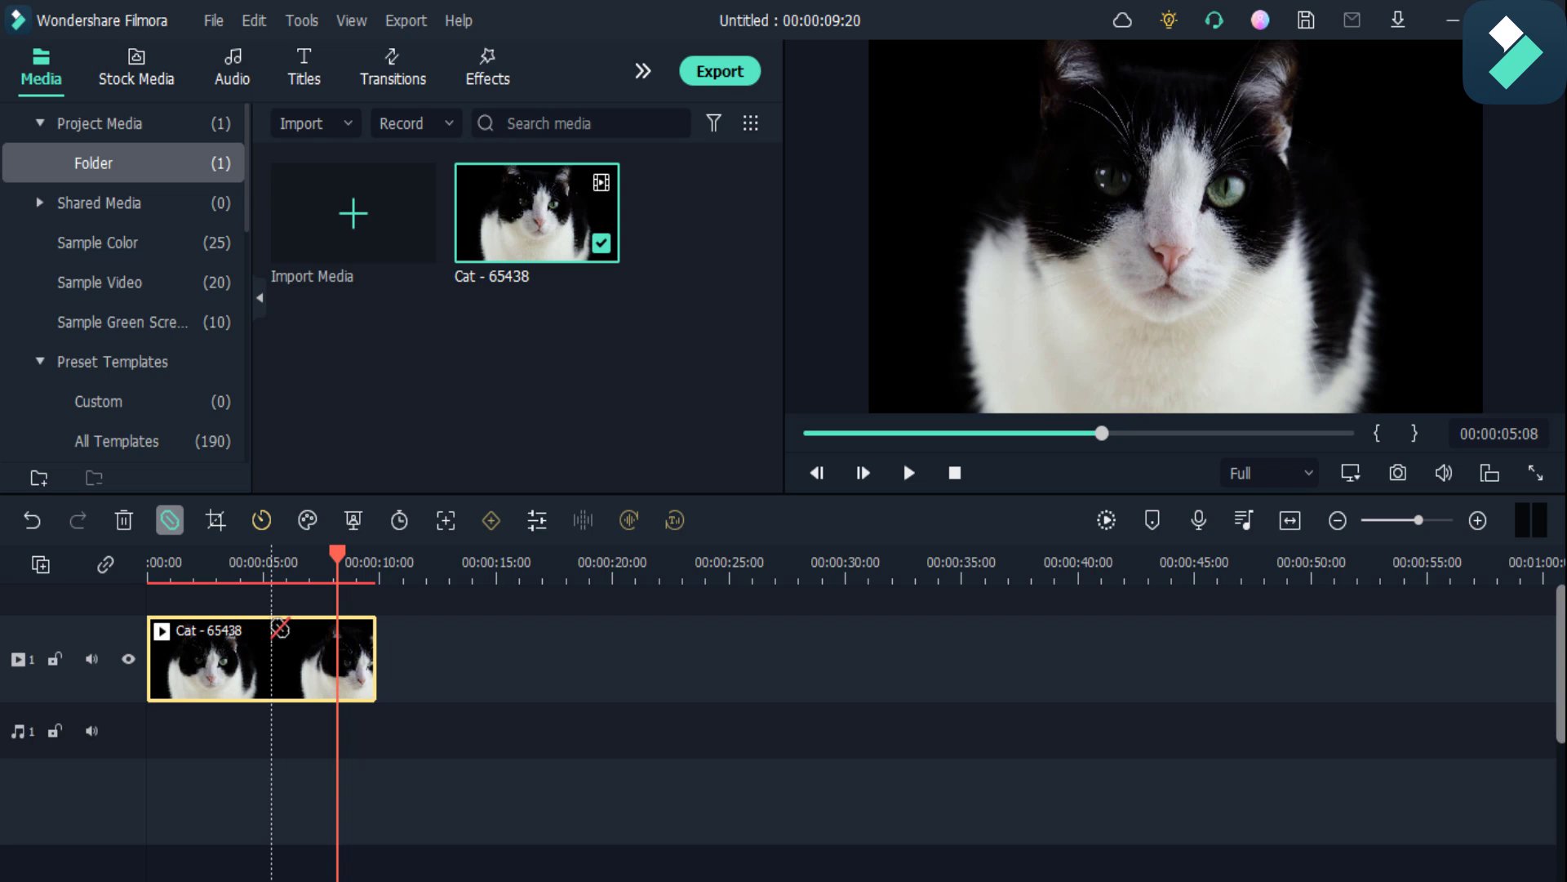
{"action": "left_click", "coordinate": [265, 645]}
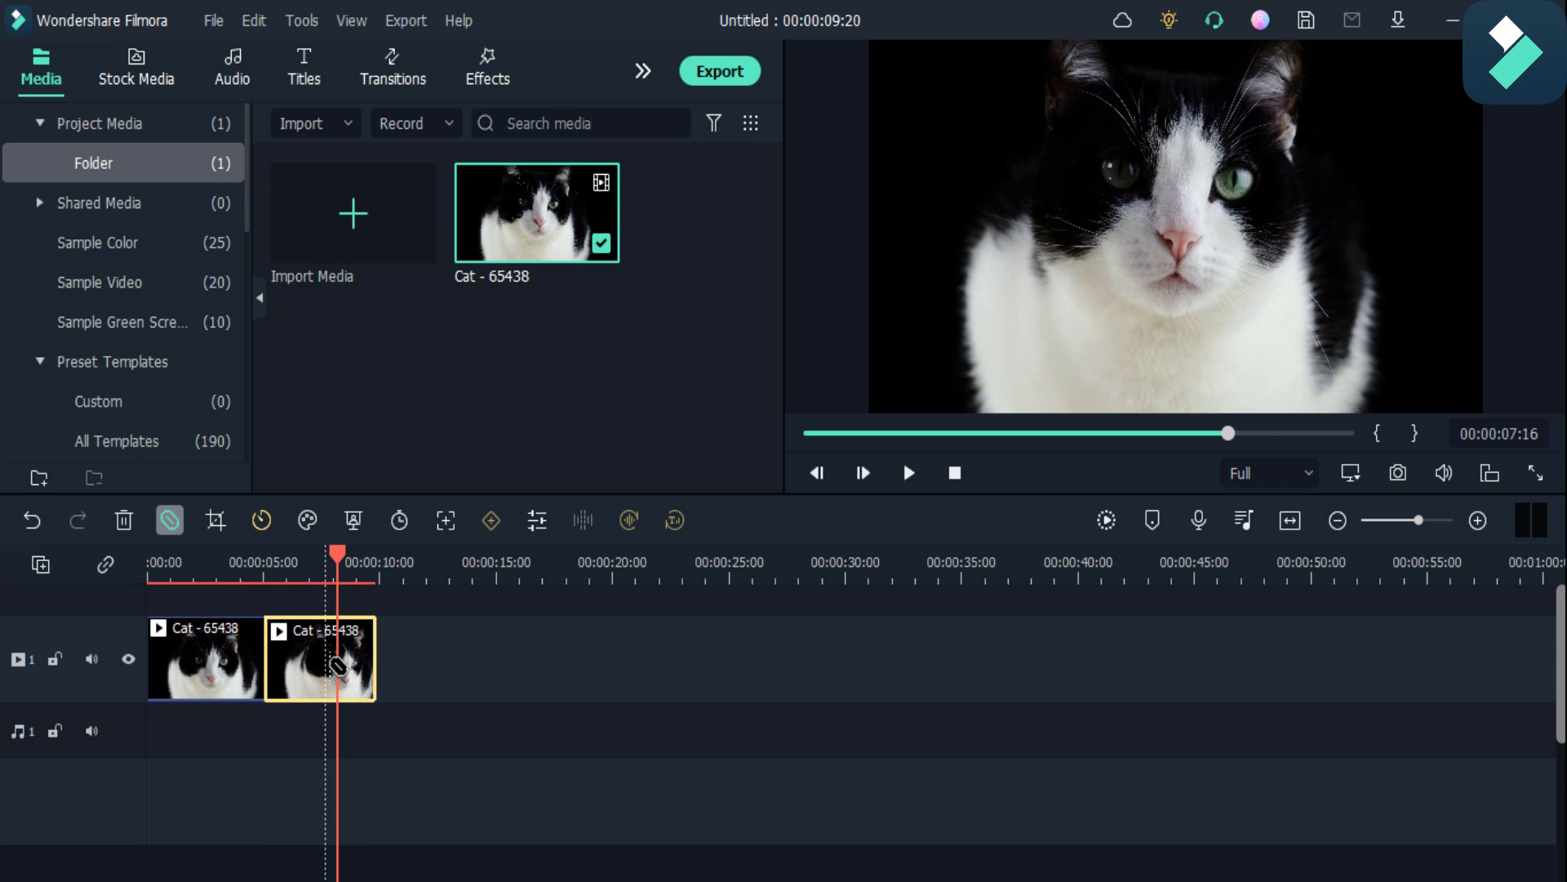
{"action": "left_click", "coordinate": [327, 663]}
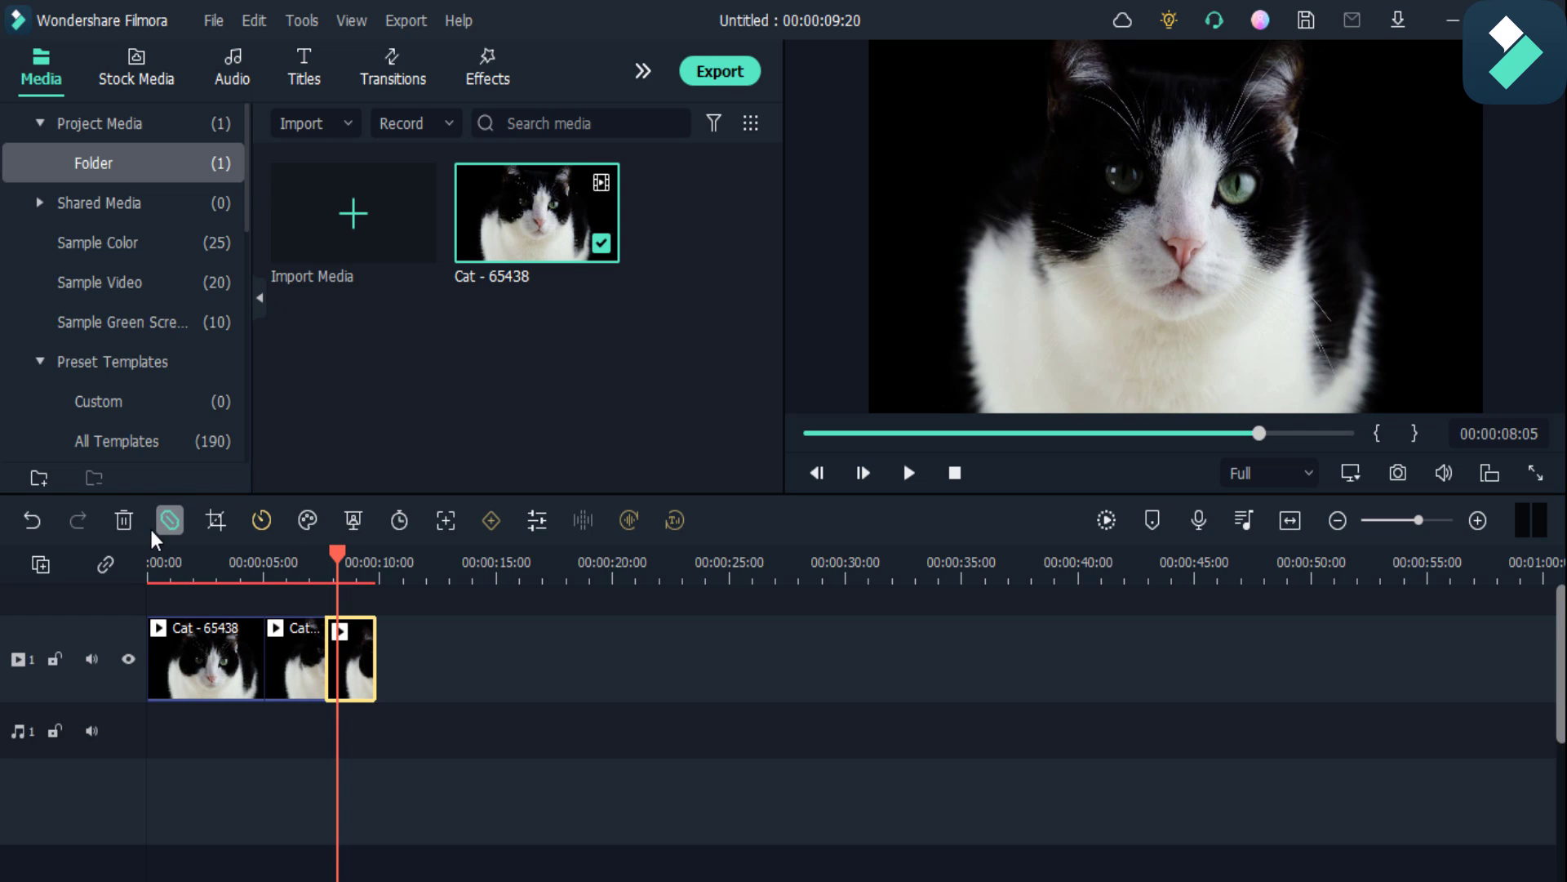
{"action": "left_click", "coordinate": [124, 520]}
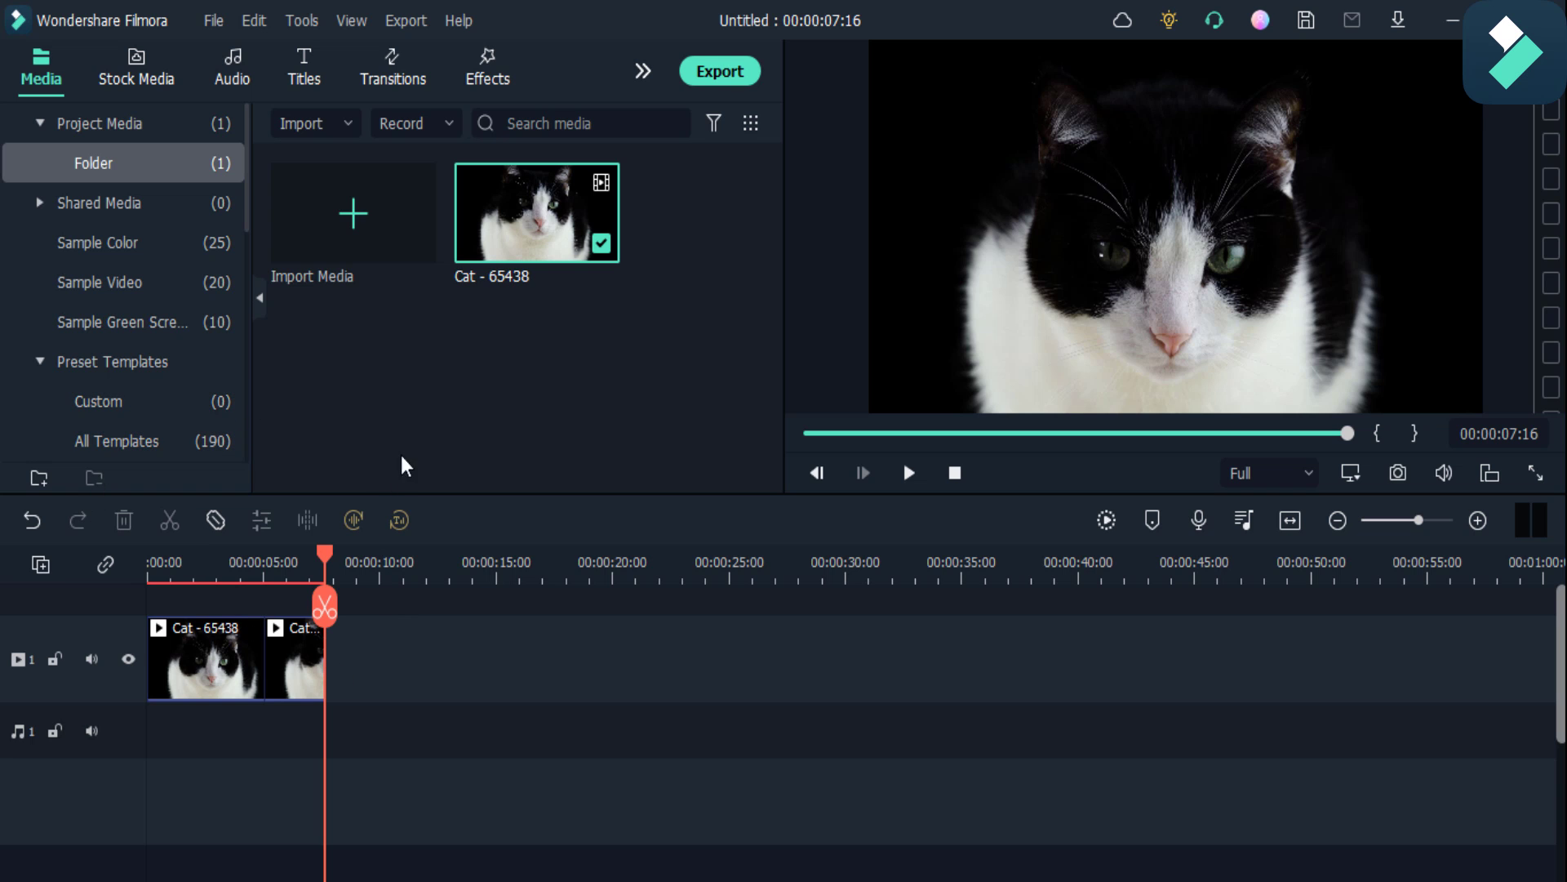
Open Advanced Color Correction for the second Cat clip.
{"action": "right_click", "coordinate": [279, 661]}
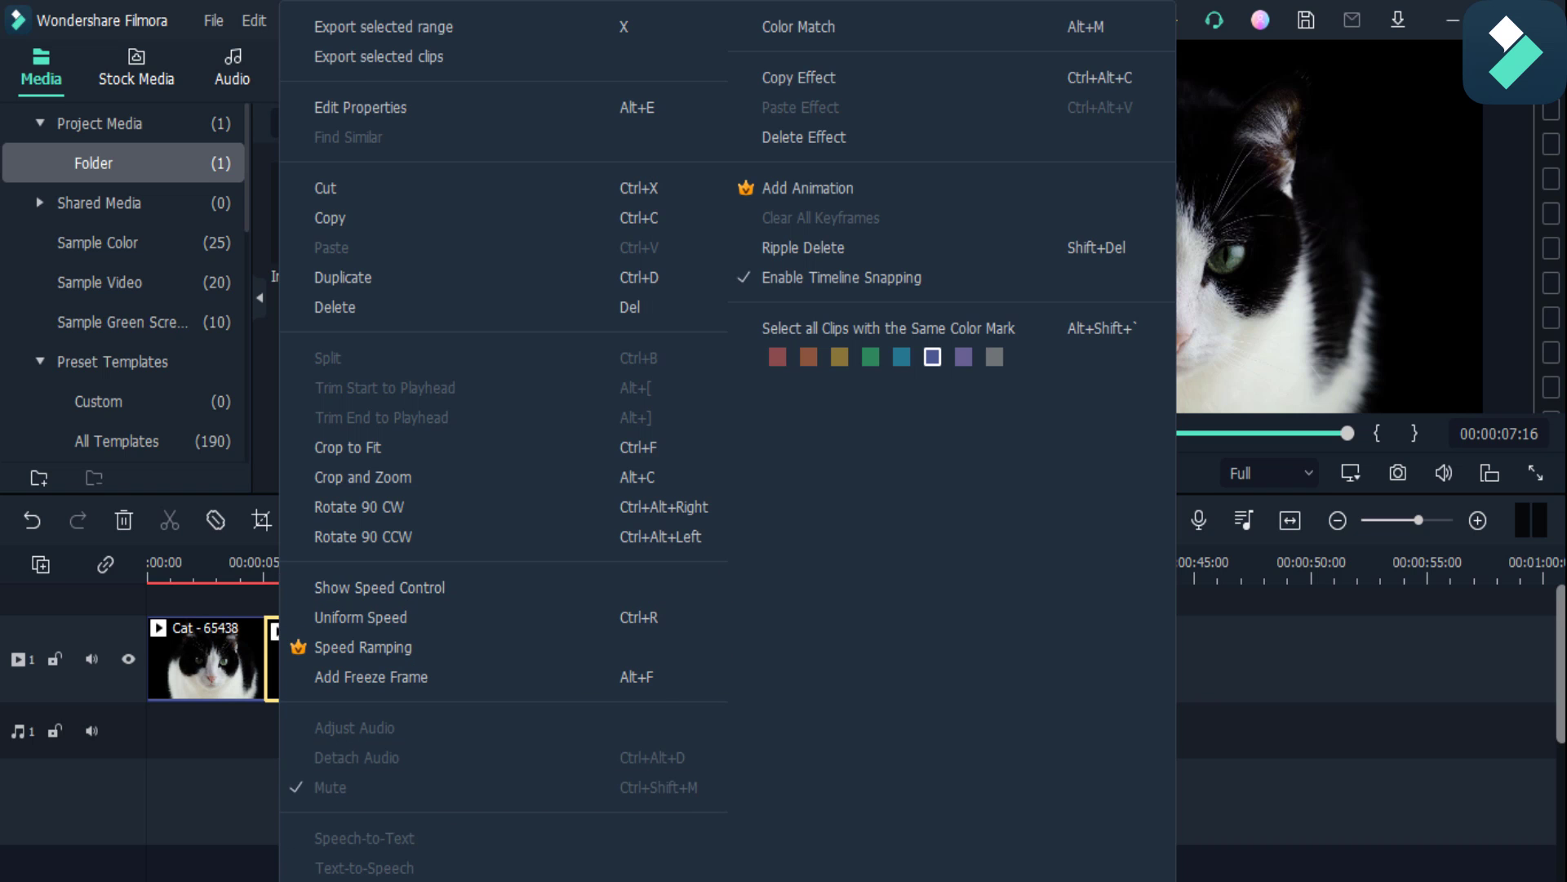
{"action": "left_click", "coordinate": [362, 477]}
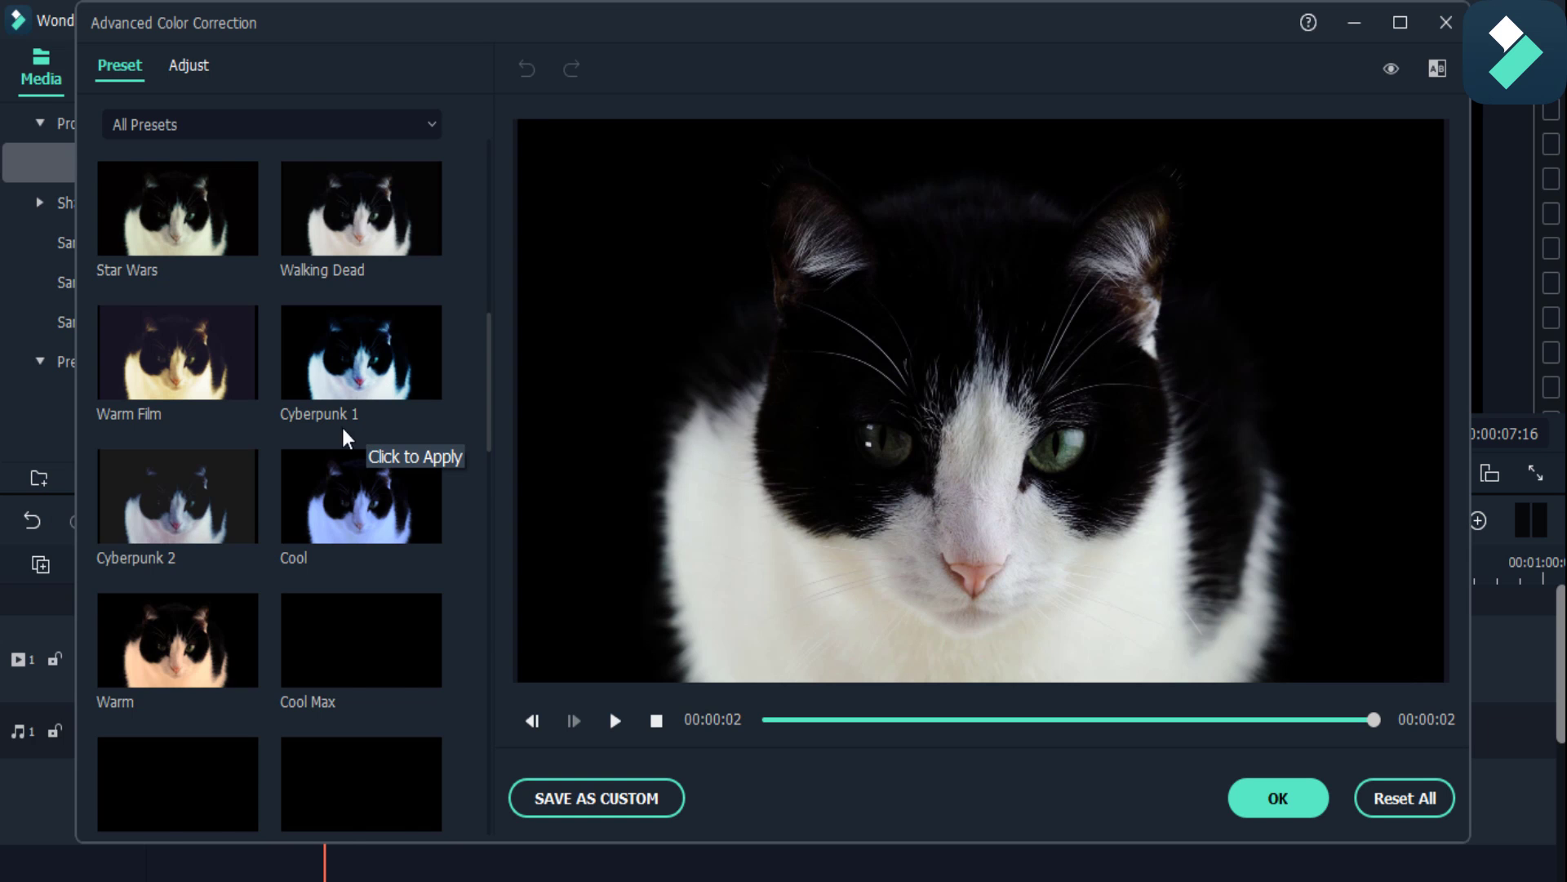
{"action": "scroll", "coordinate": [280, 389], "scroll_direction": "down", "scroll_amount": 10}
{"action": "scroll", "coordinate": [280, 389], "scroll_direction": "up", "scroll_amount": 6}
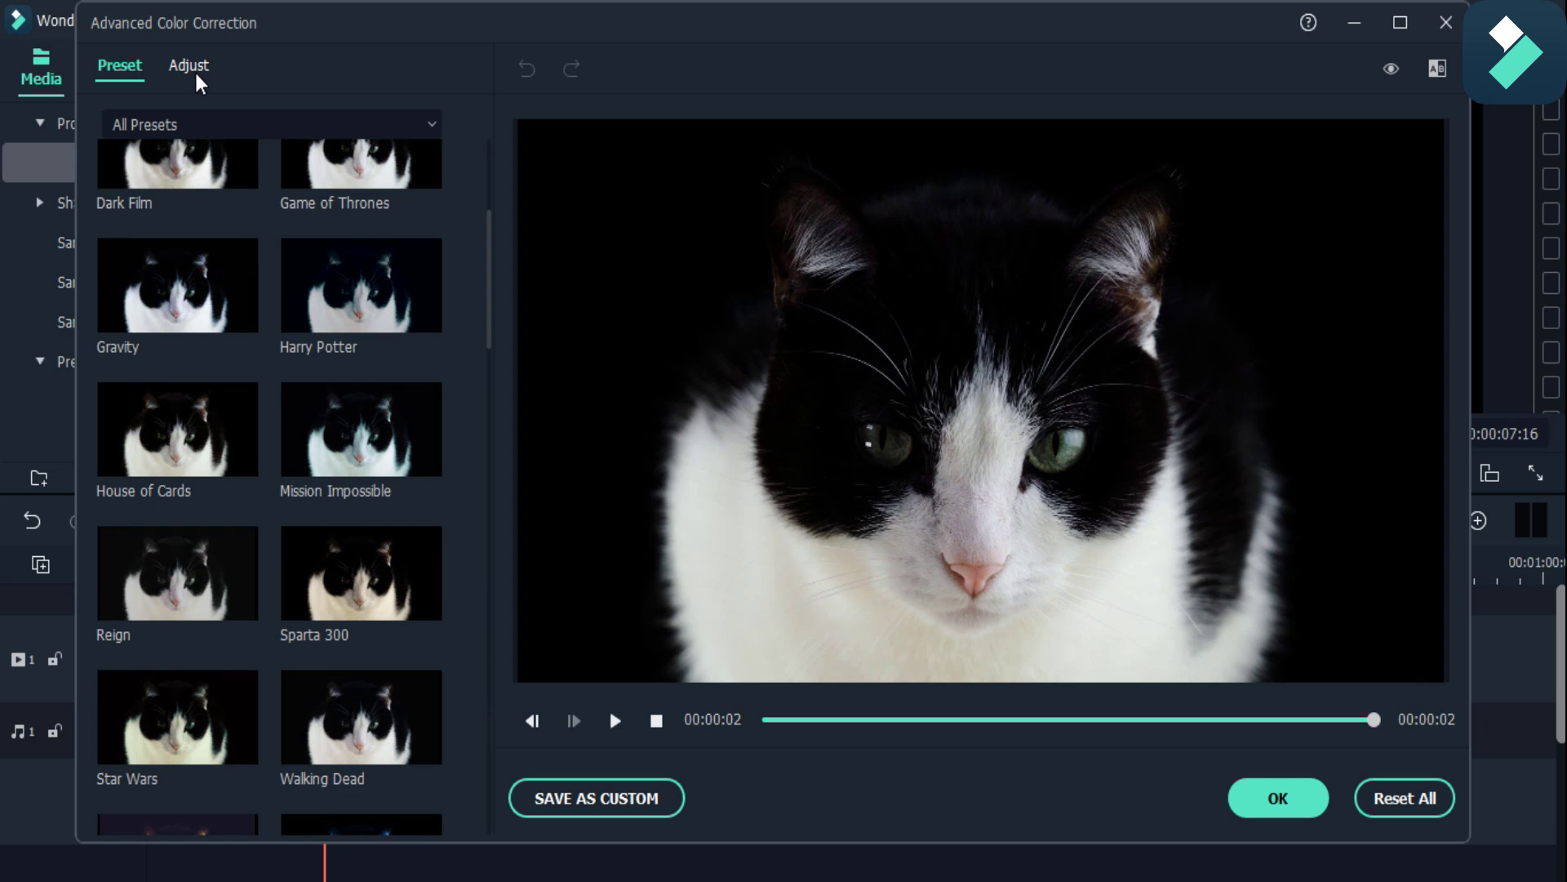
In the Adjust panel, turn on Curve and Color, then apply with OK.
{"action": "left_click", "coordinate": [195, 72]}
{"action": "scroll", "coordinate": [258, 736], "scroll_direction": "down", "scroll_amount": 4}
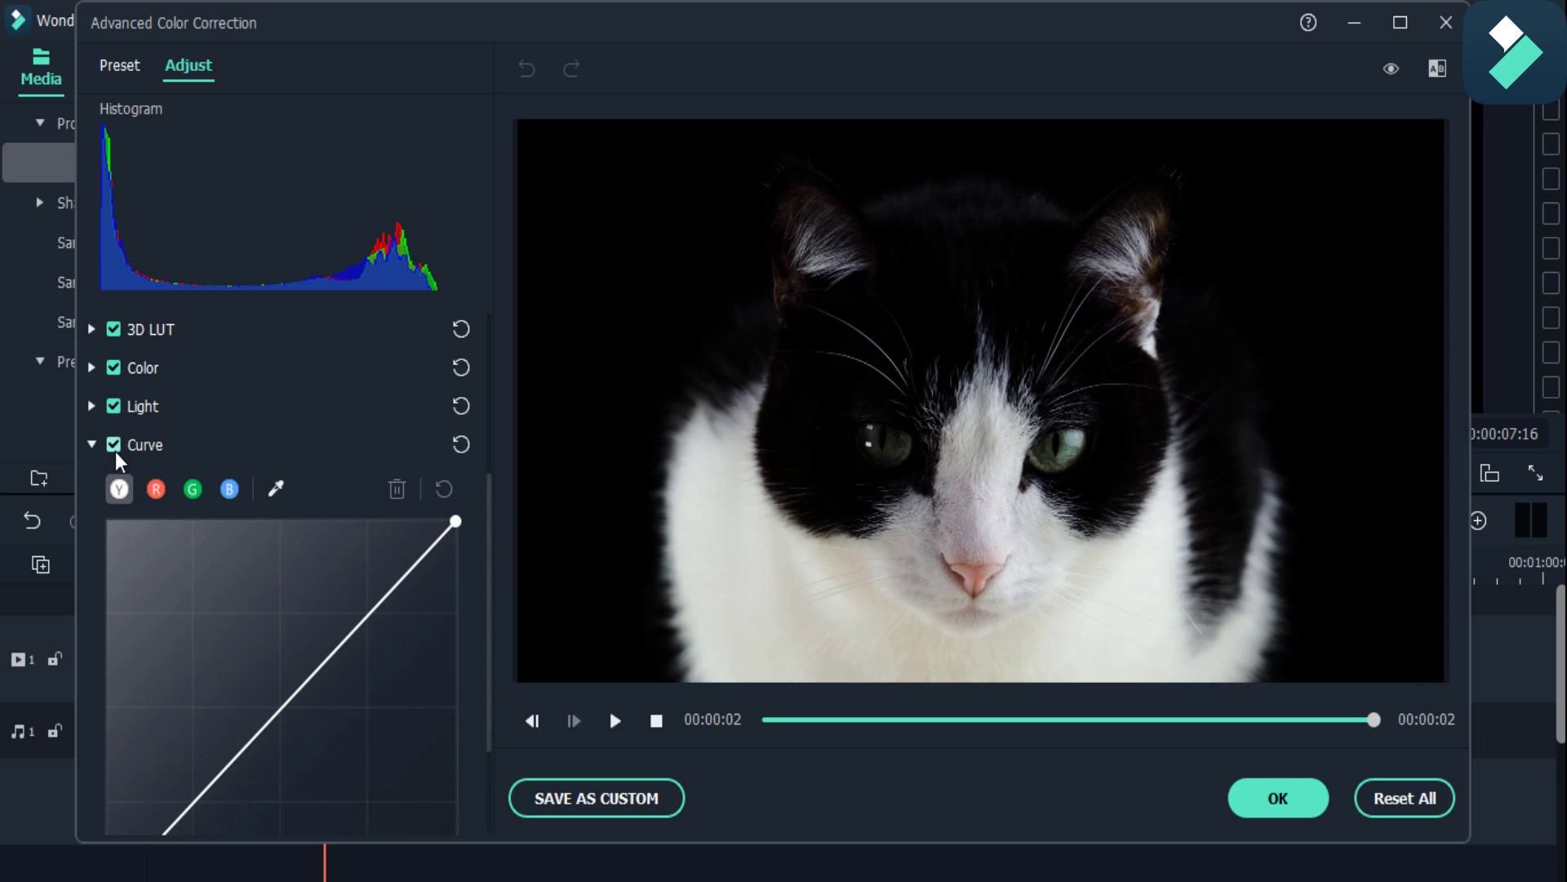
{"action": "left_click", "coordinate": [115, 445]}
{"action": "left_click", "coordinate": [115, 440]}
{"action": "scroll", "coordinate": [110, 480], "scroll_direction": "up", "scroll_amount": 1}
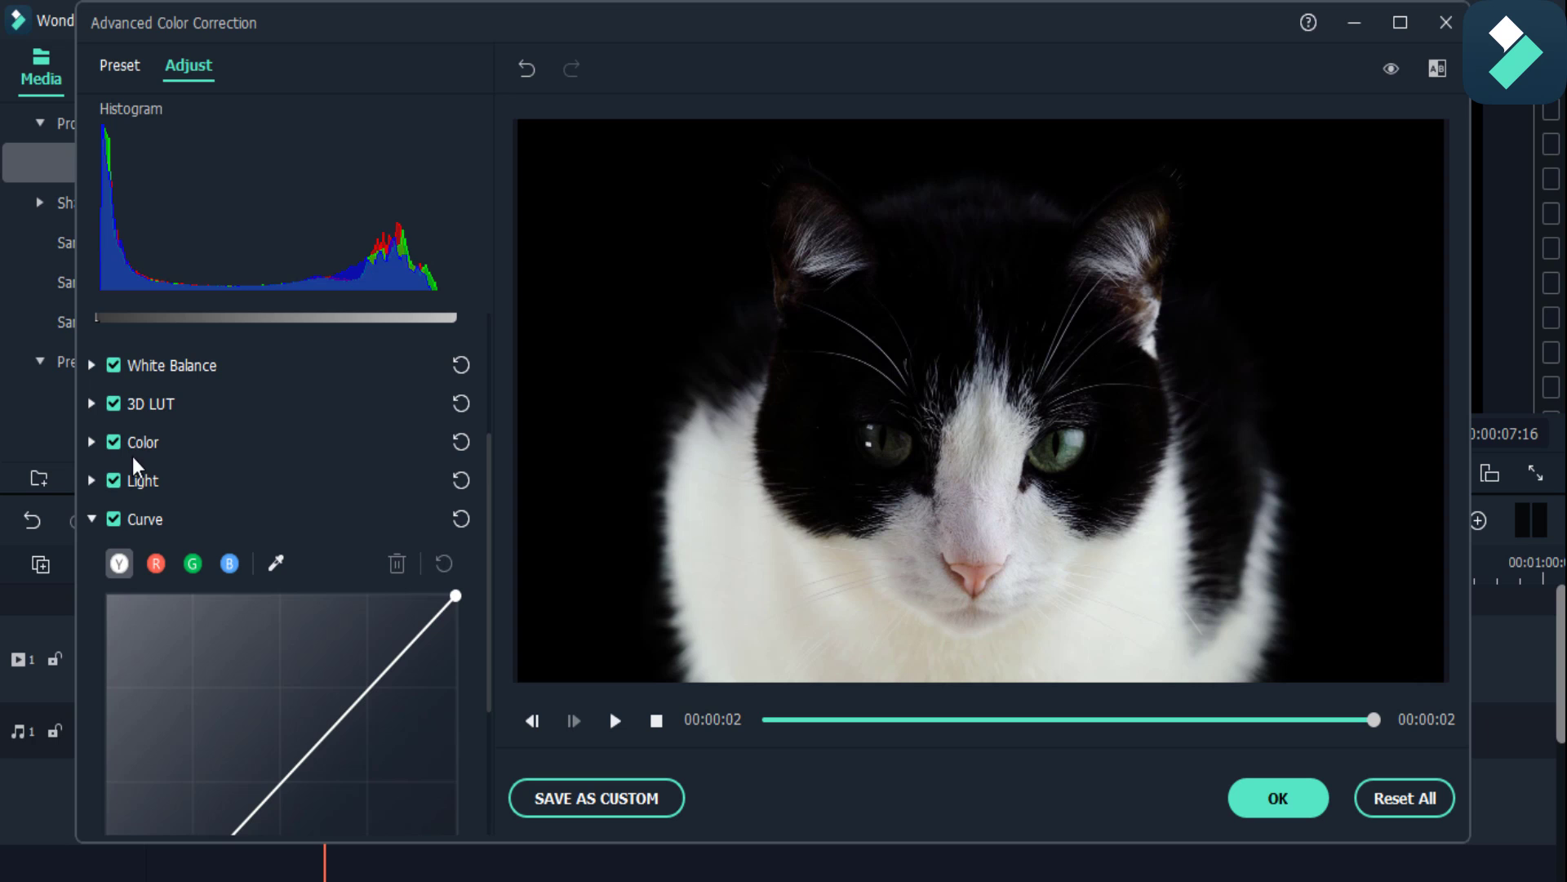
{"action": "left_click", "coordinate": [114, 442]}
{"action": "scroll", "coordinate": [186, 551], "scroll_direction": "up", "scroll_amount": 3}
{"action": "scroll", "coordinate": [190, 563], "scroll_direction": "down", "scroll_amount": 5}
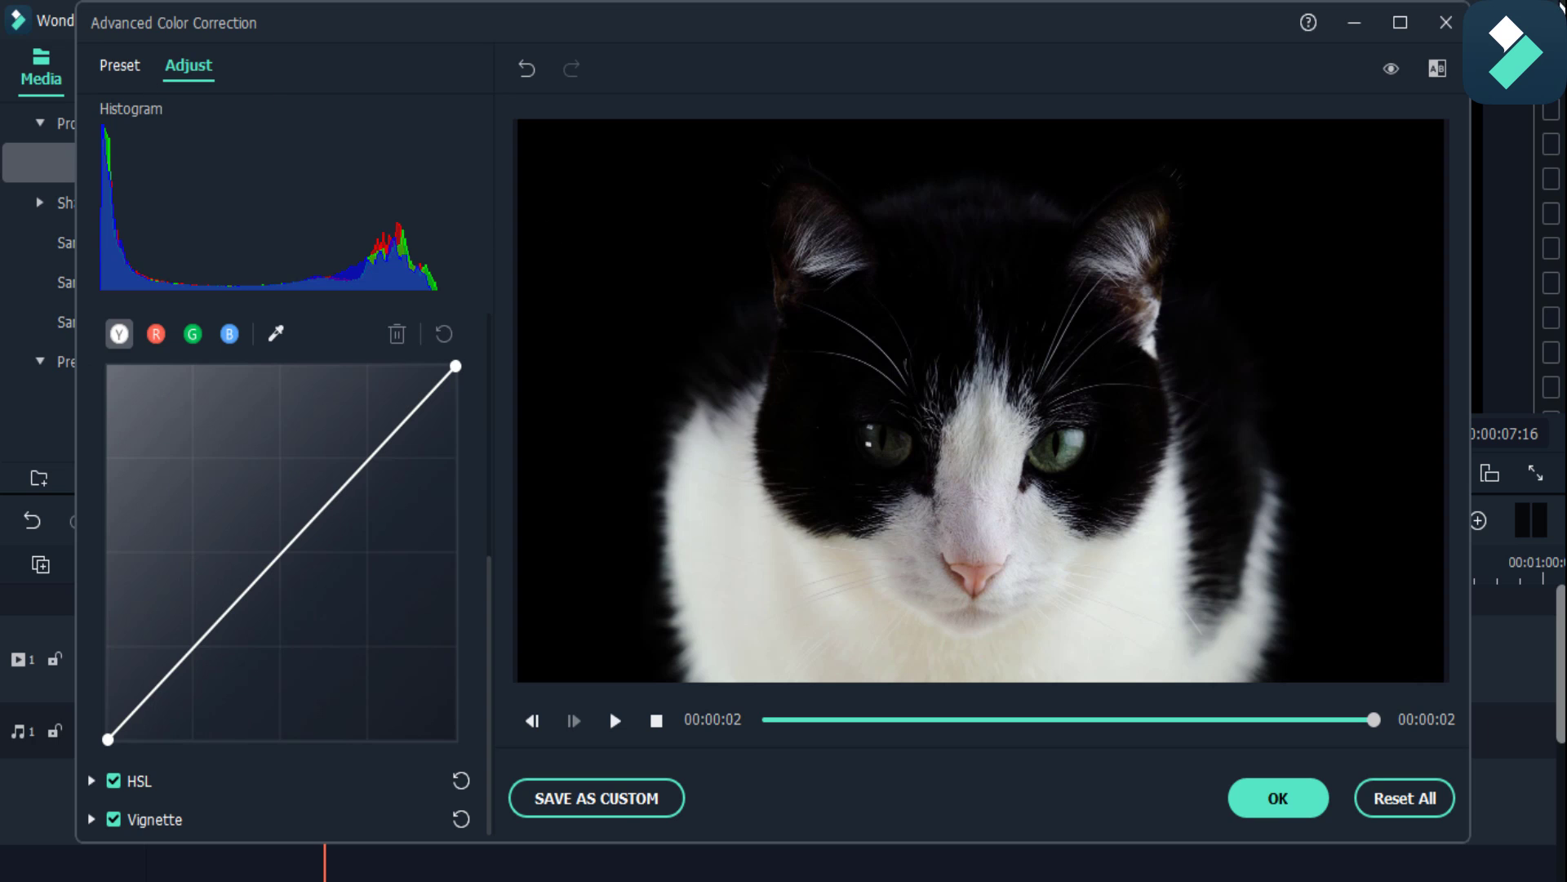
{"action": "left_click", "coordinate": [1443, 25]}
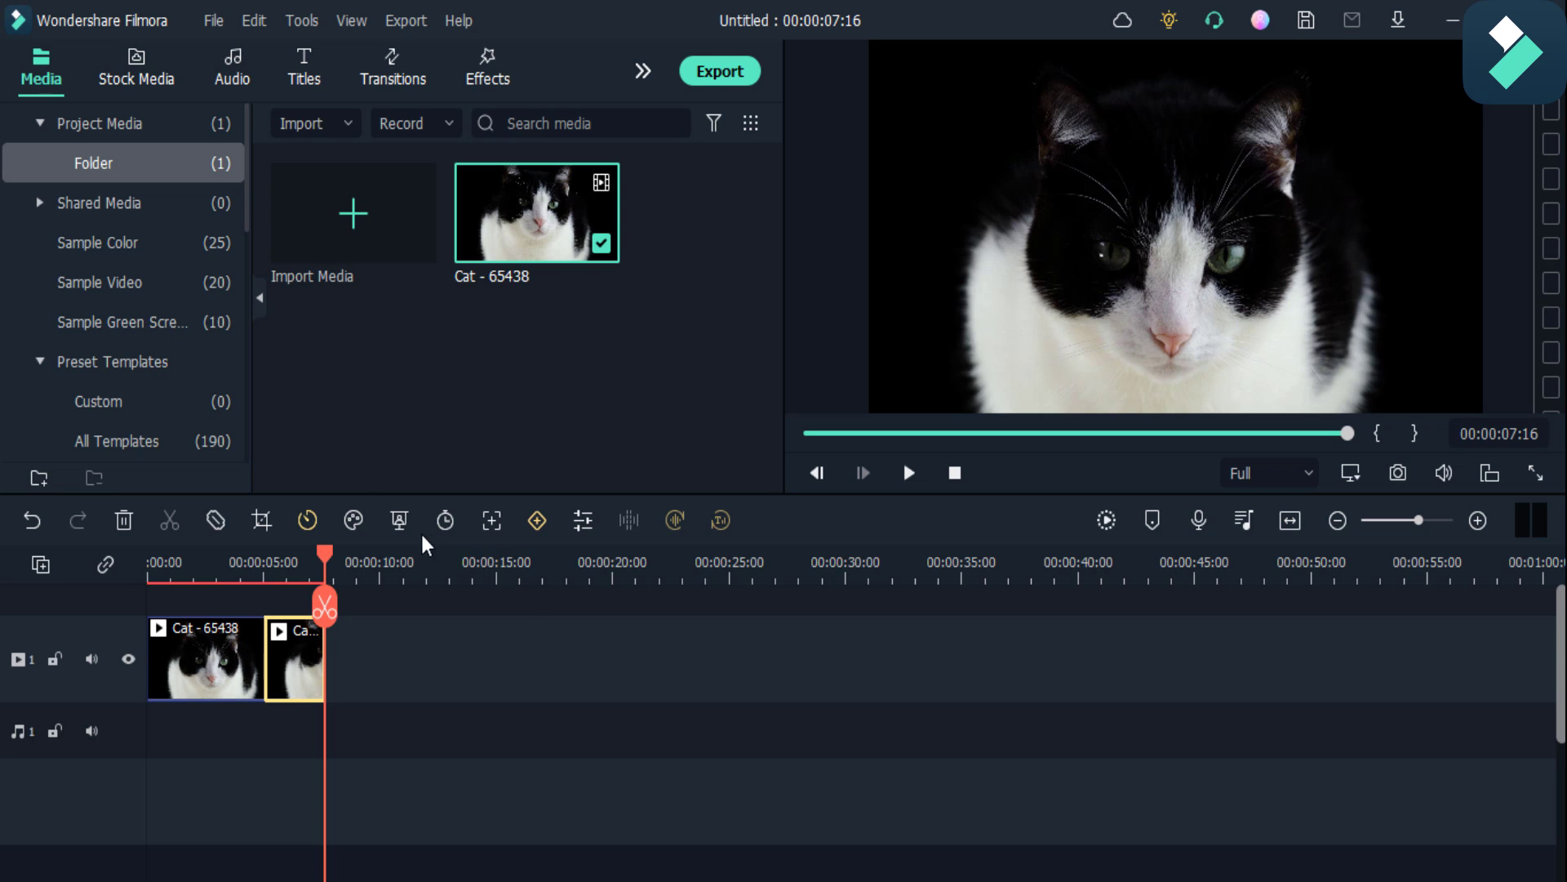
Record a voiceover from about 4 seconds and move REC_20220908_061818 earlier on the audio track.
{"action": "left_click_drag", "start_coordinate": [325, 559], "coordinate": [253, 575]}
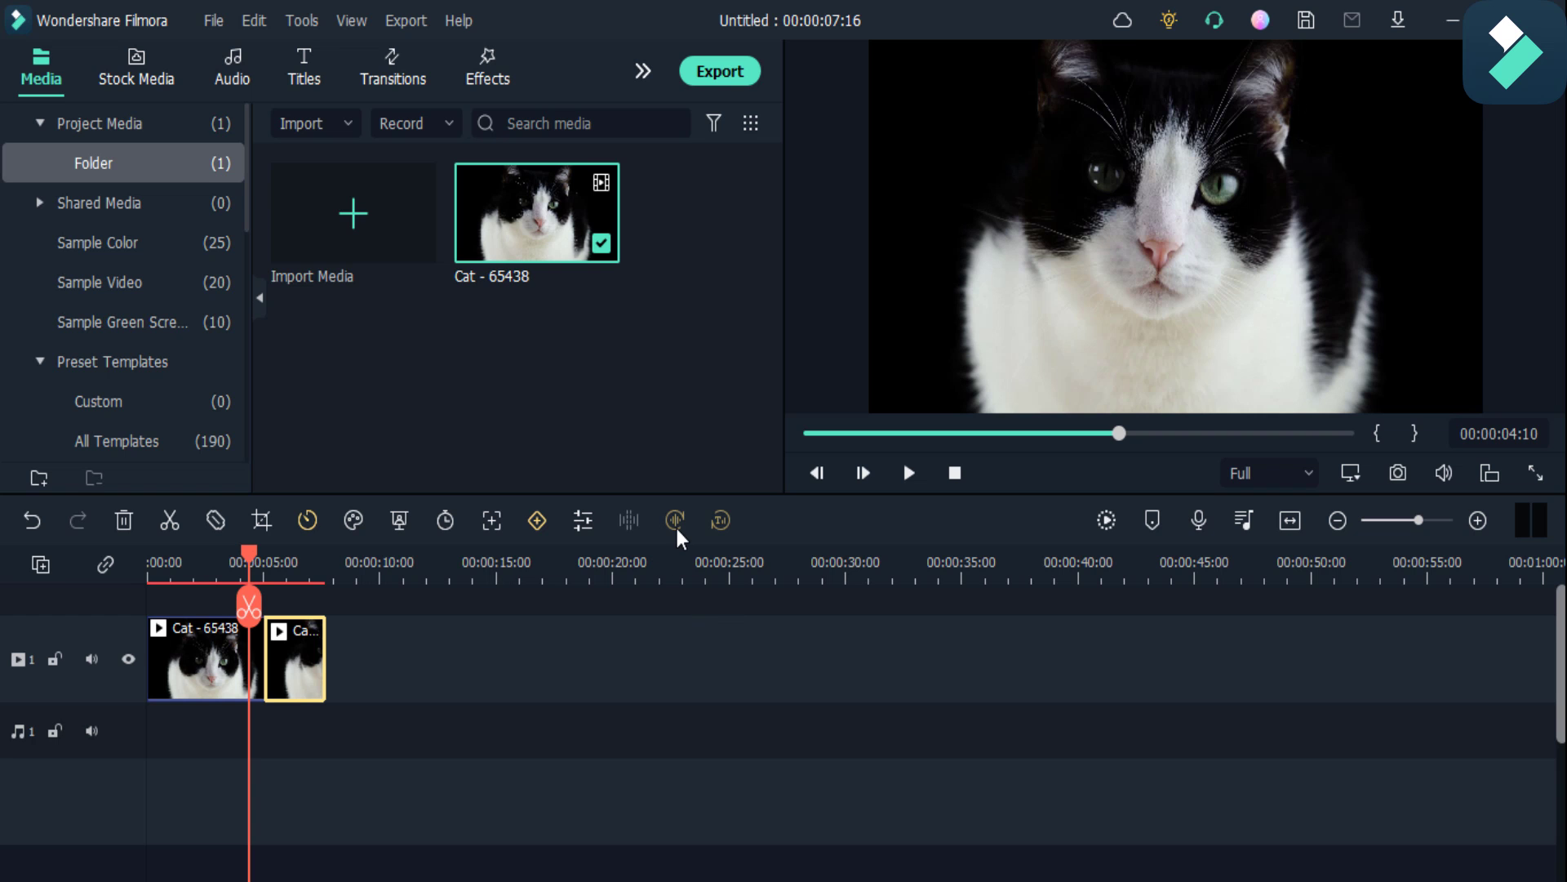
{"action": "key", "text": "alt+r"}
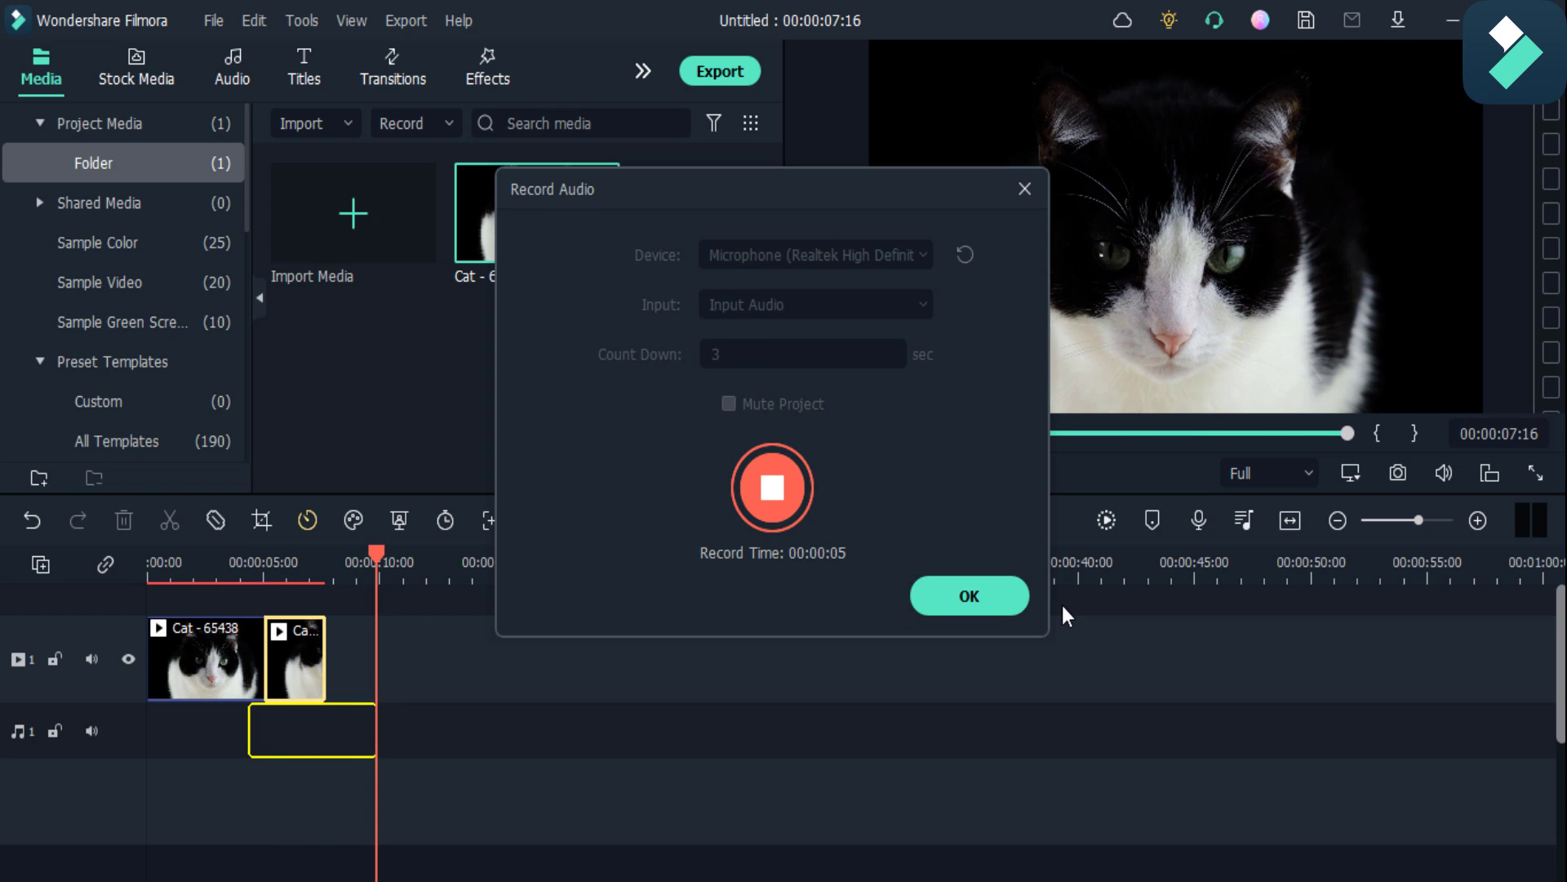
{"action": "left_click", "coordinate": [953, 613]}
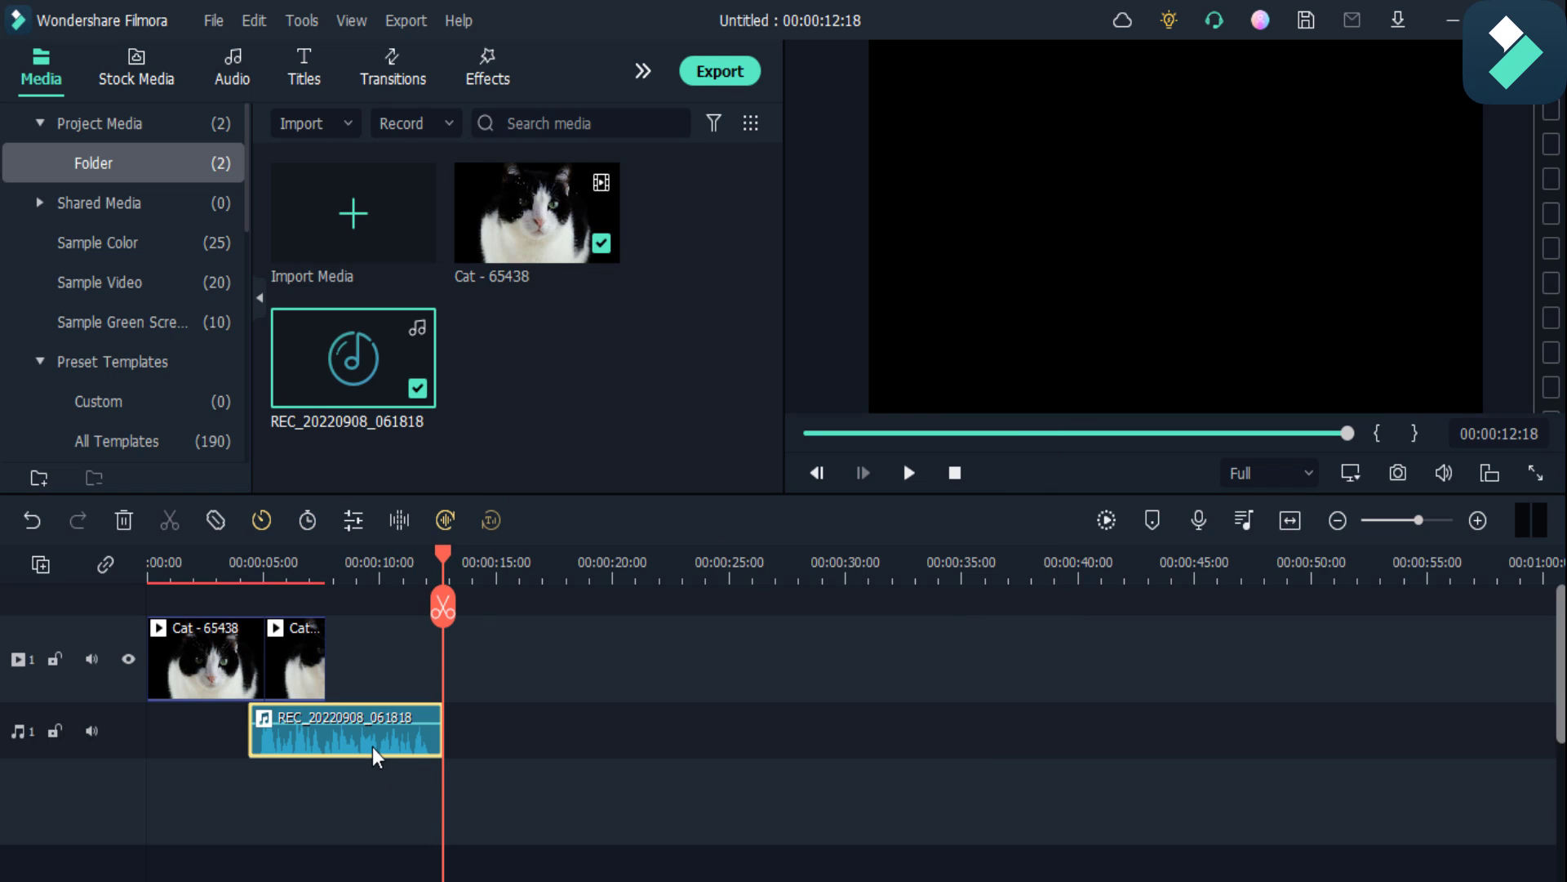
{"action": "left_click_drag", "start_coordinate": [375, 755], "coordinate": [306, 751]}
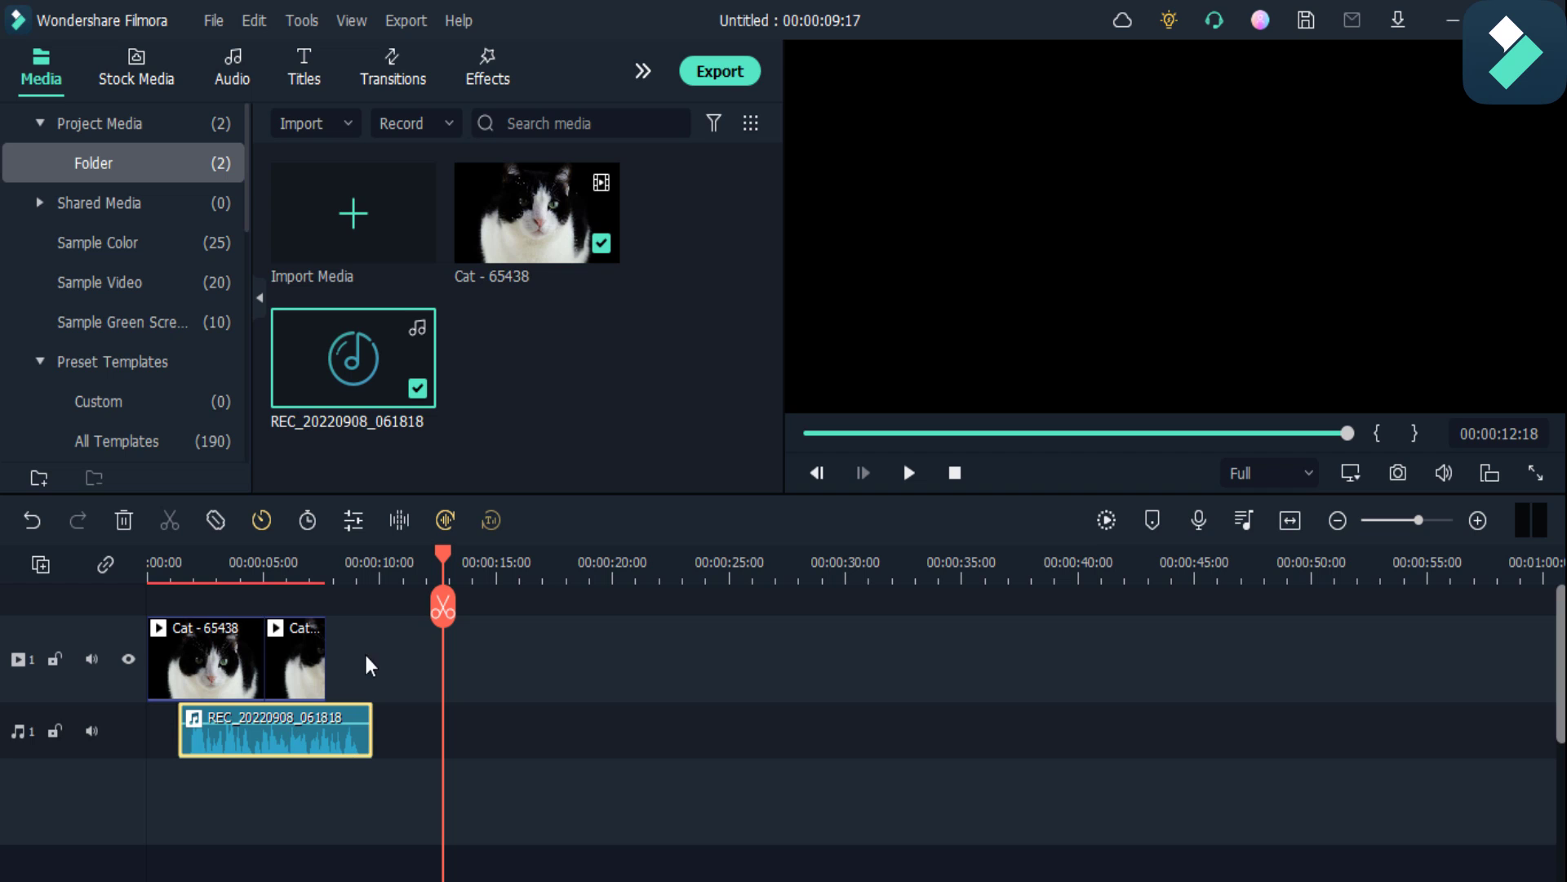
Transcribe the voiceover into Sequence_03 subtitles with Speech-to-Text, then delete the REC audio clip.
{"action": "left_click", "coordinate": [445, 520]}
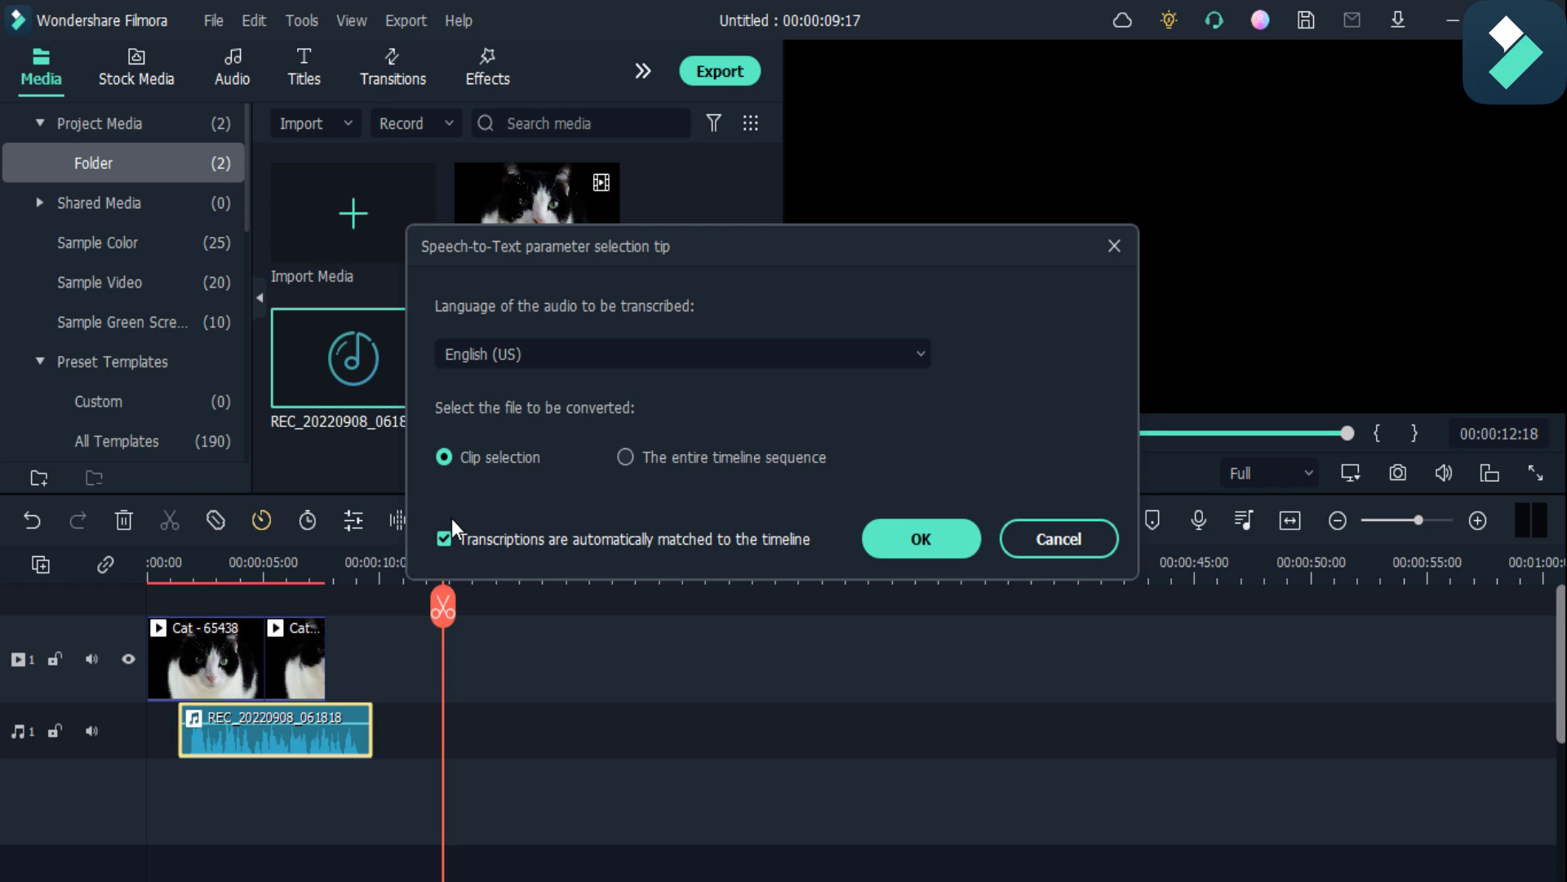
{"action": "left_click", "coordinate": [920, 539]}
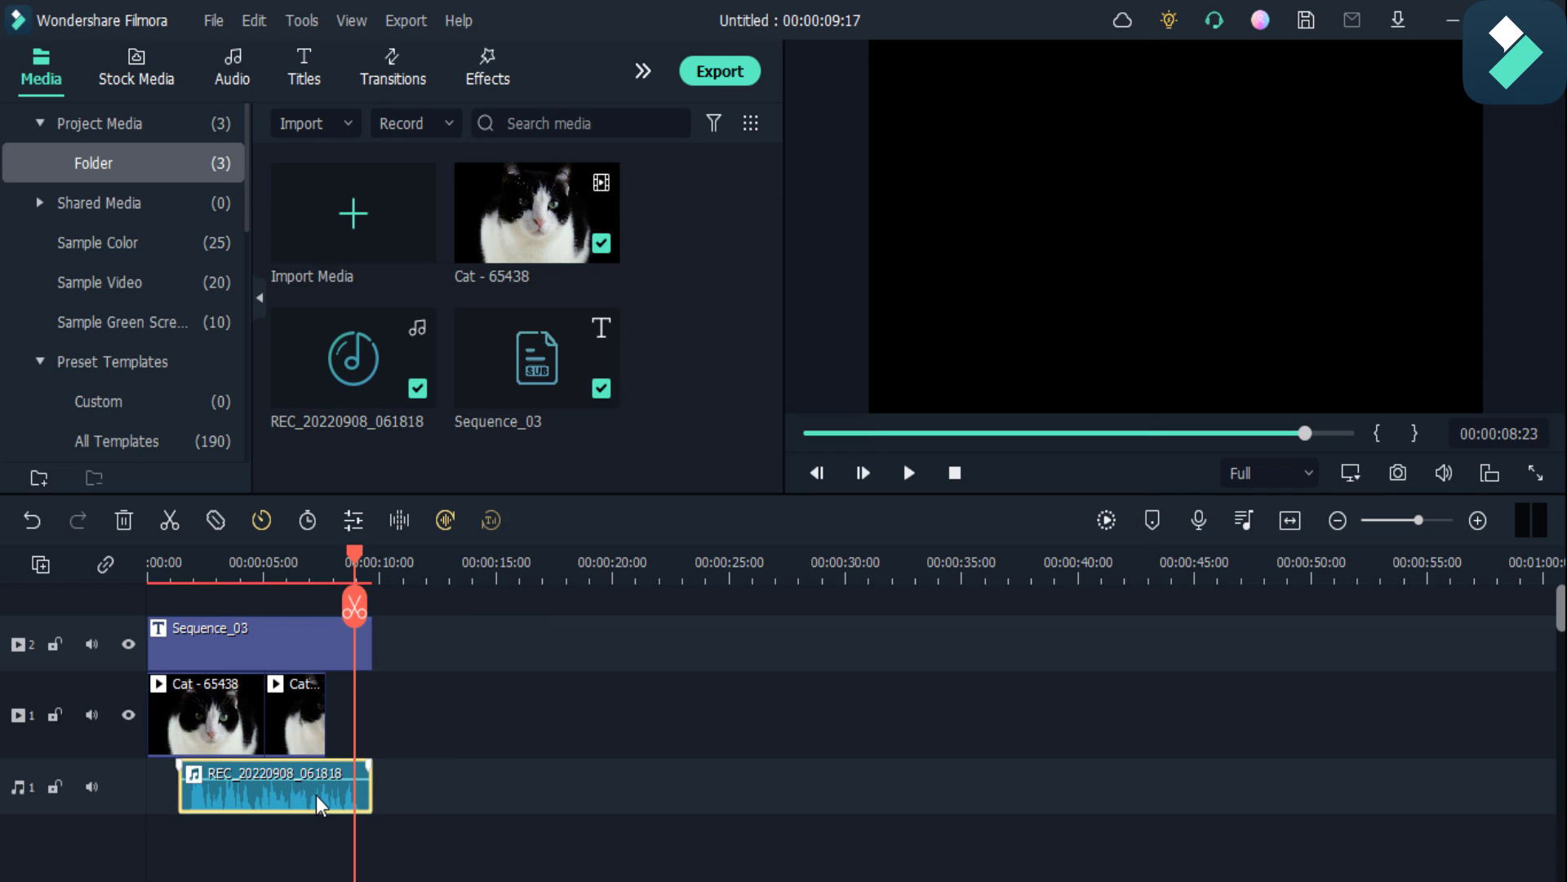
{"action": "key", "text": "Delete"}
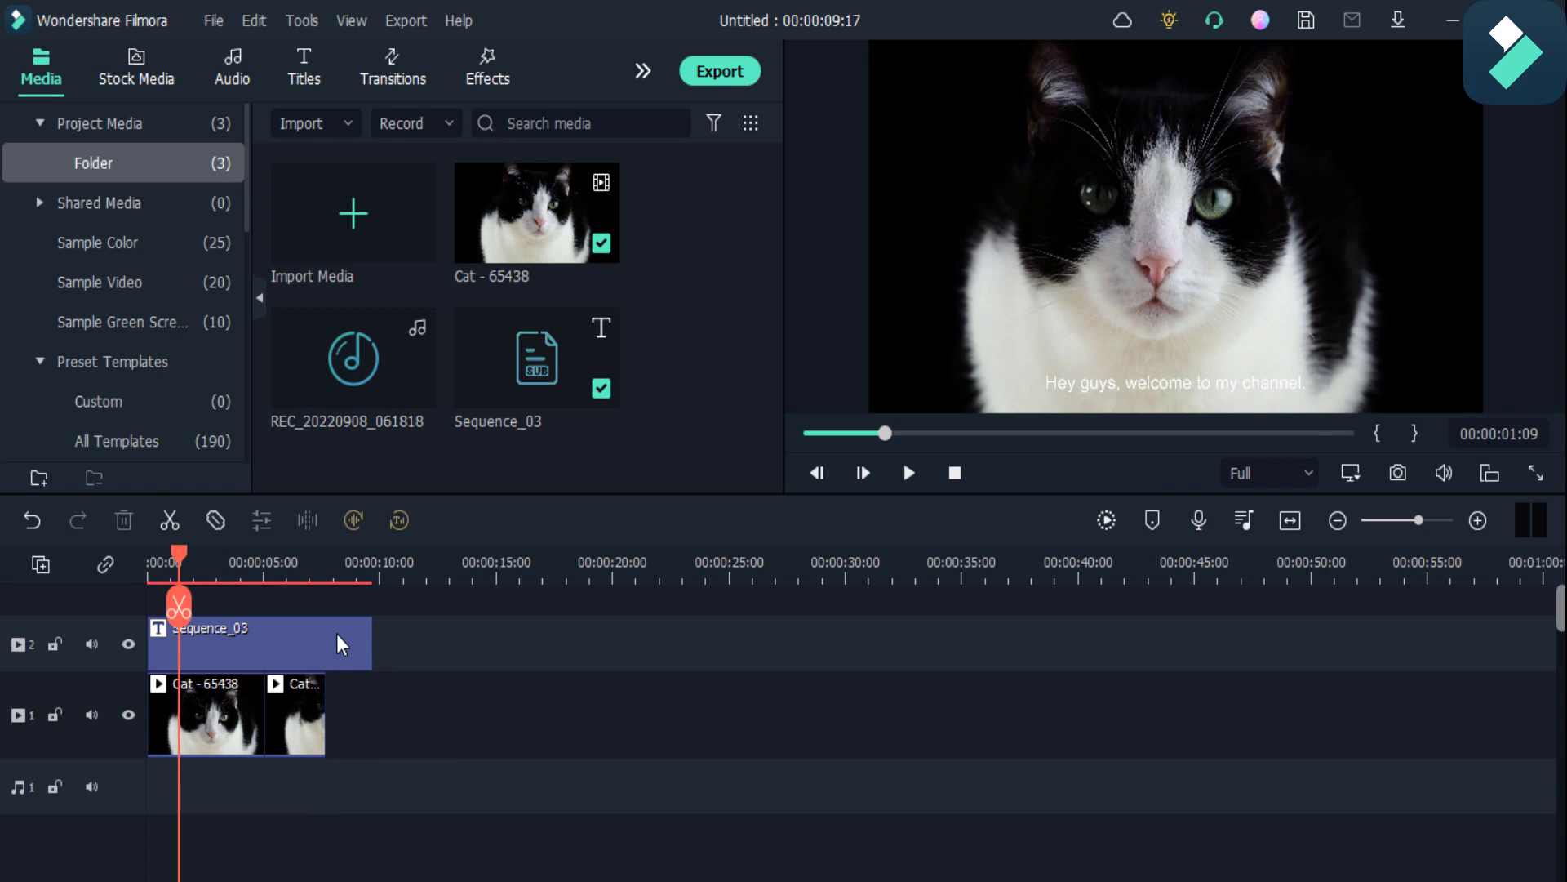
Select the Sequence_03 subtitle clip and open Text-to-Speech, then cancel without adding audio.
{"action": "left_click", "coordinate": [340, 643]}
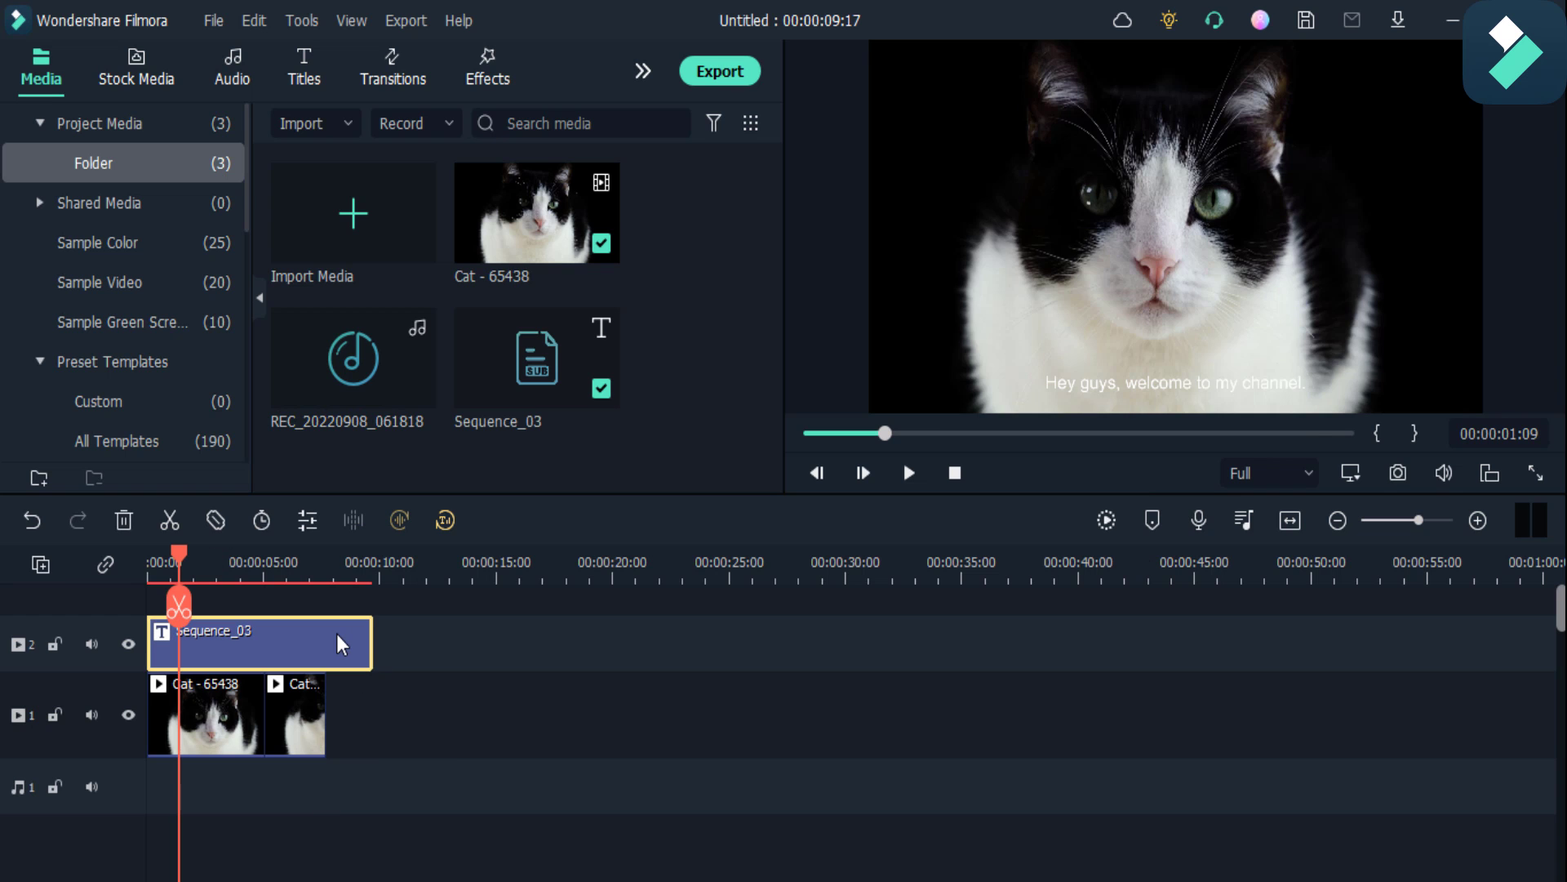
{"action": "left_click", "coordinate": [449, 521]}
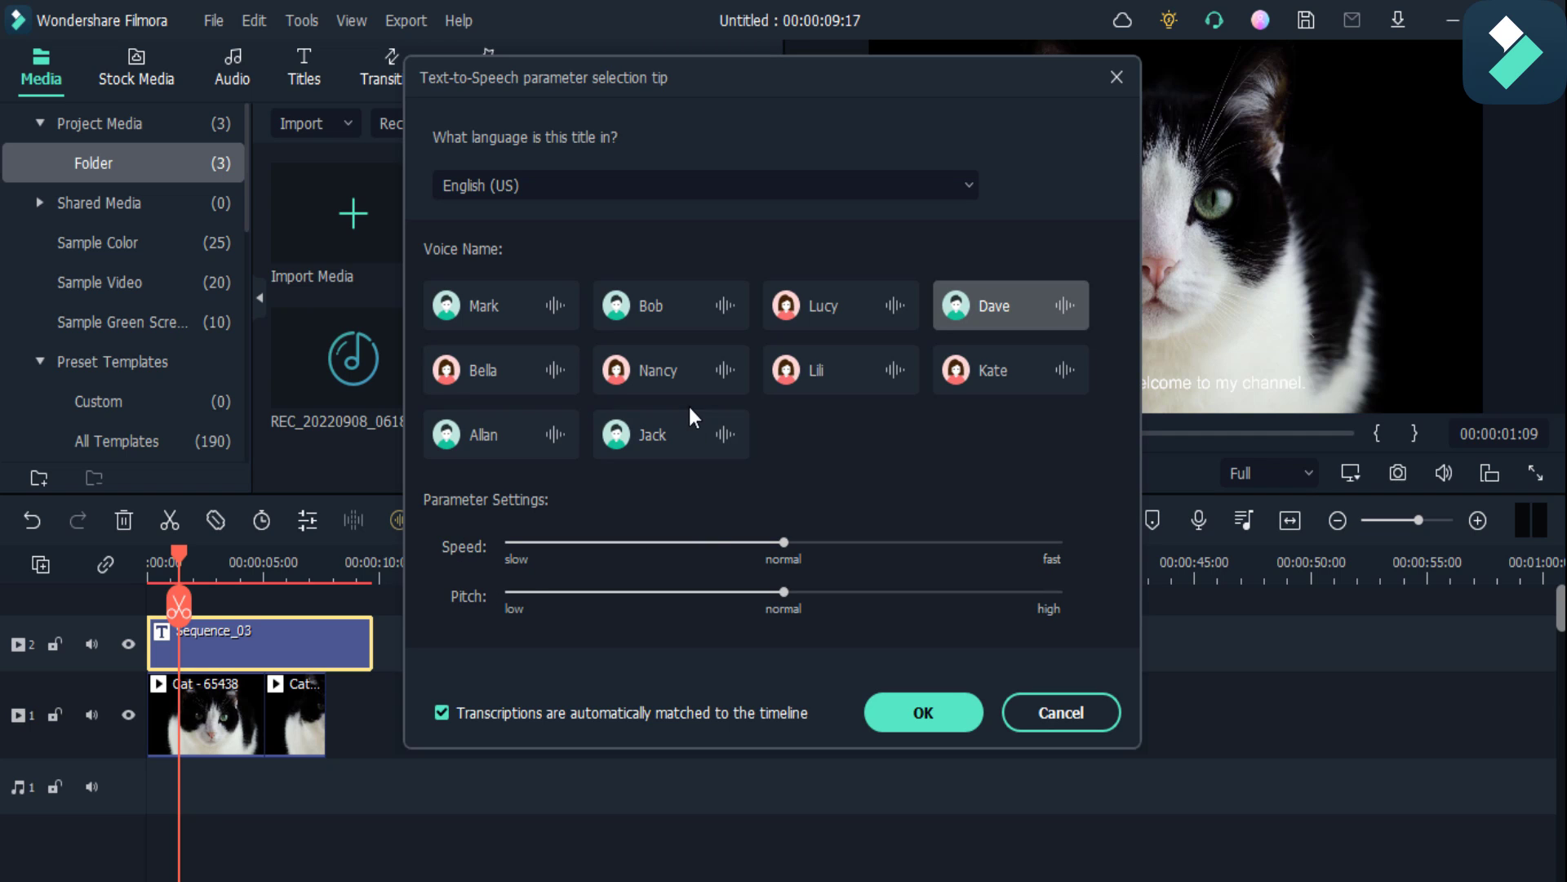
{"action": "key", "text": "Escape"}
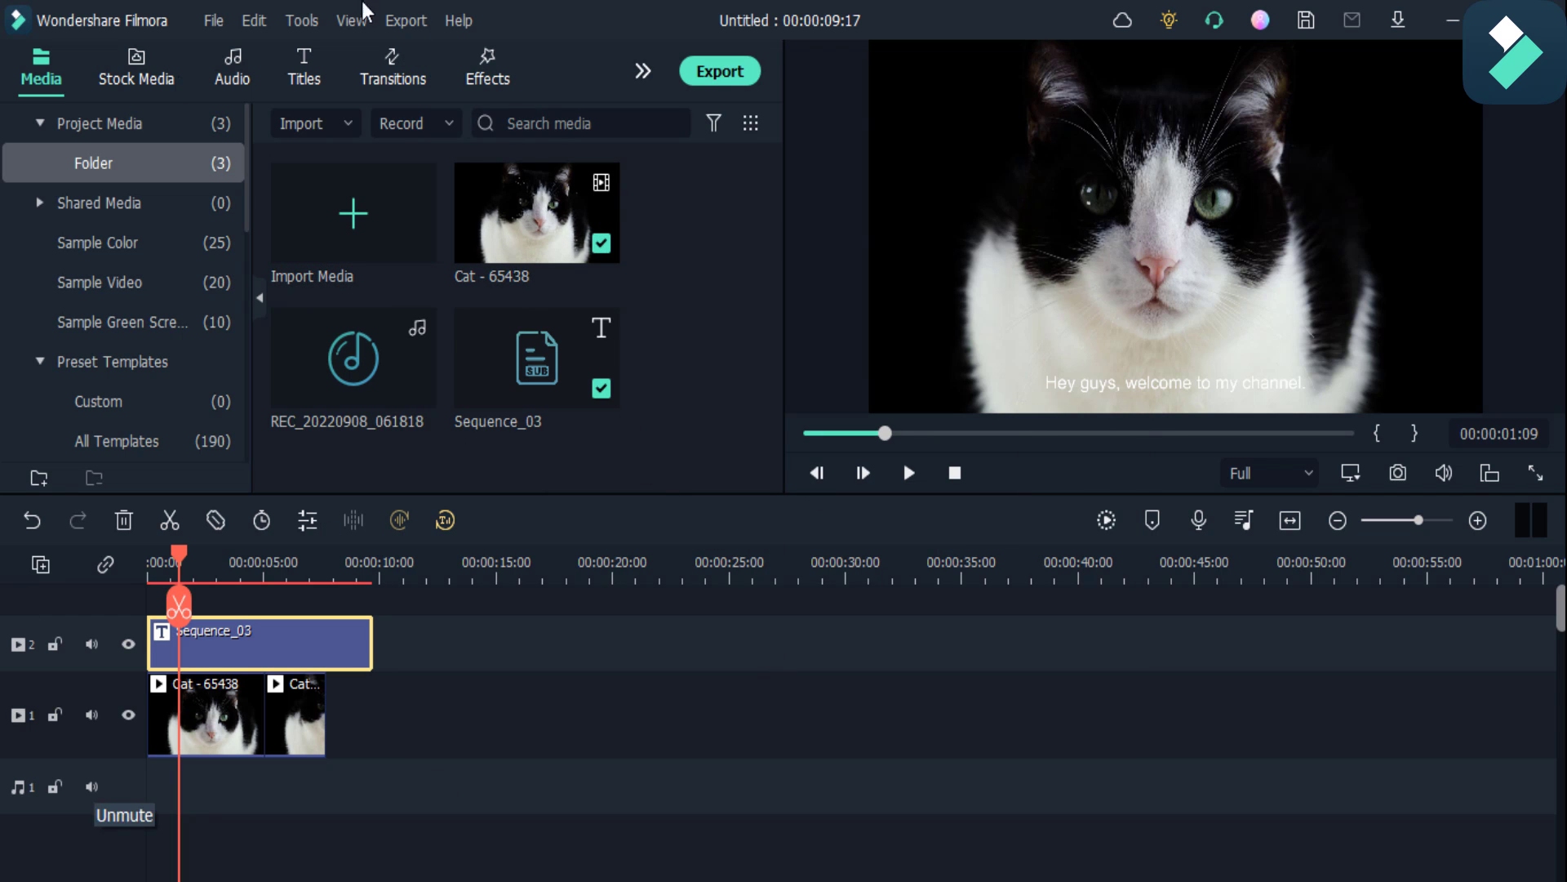
Browse the Effects library's Timer category and scroll through its Circle Countdown Timer effects.
{"action": "left_click", "coordinate": [488, 67]}
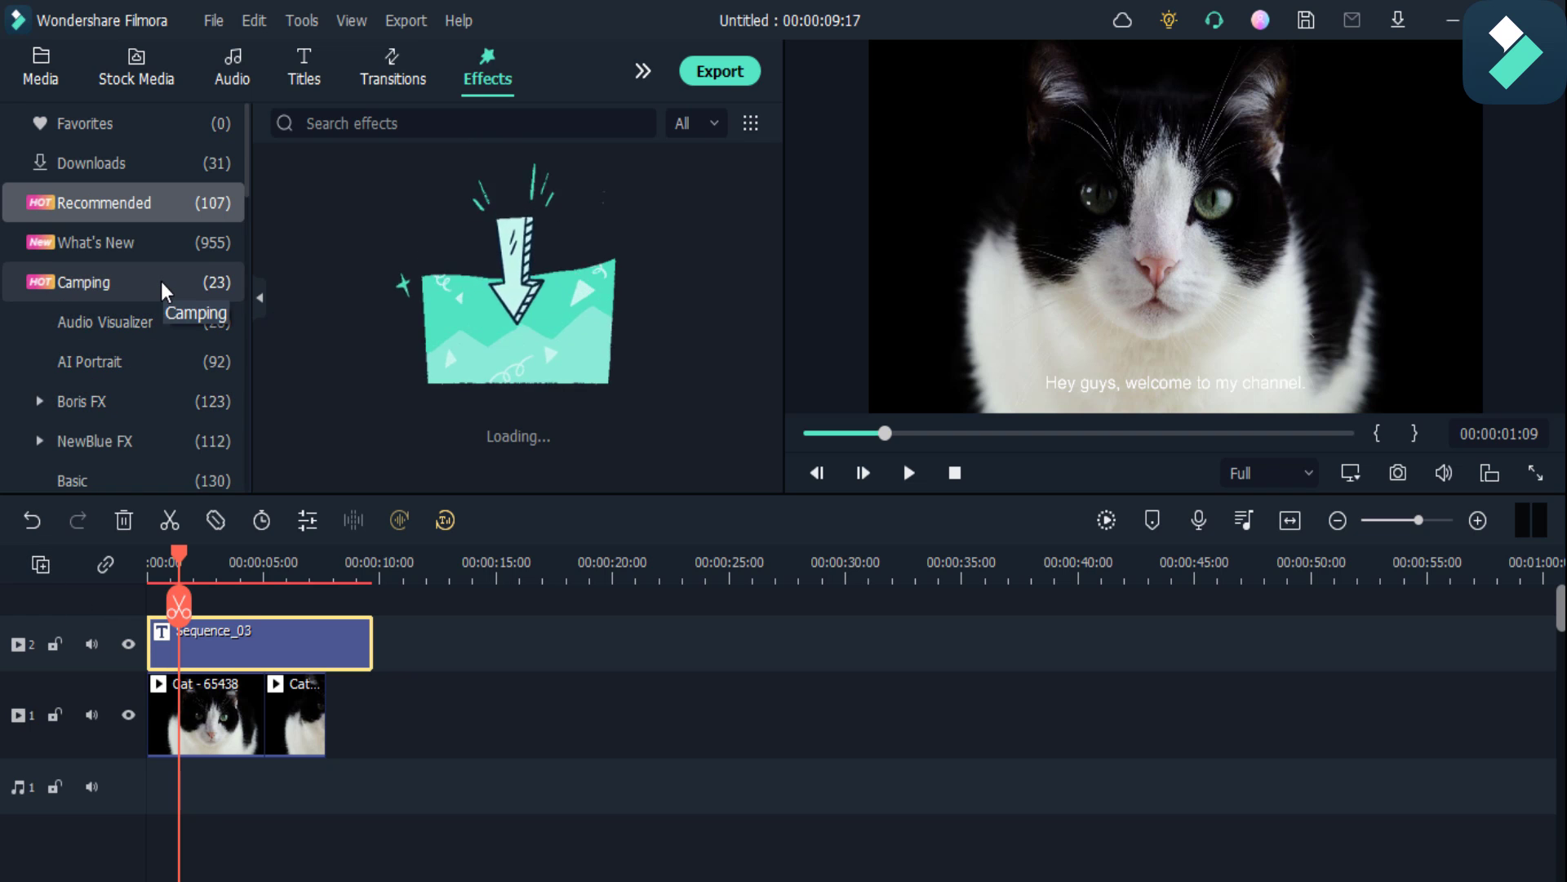
{"action": "scroll", "coordinate": [160, 282], "scroll_direction": "down", "scroll_amount": 1}
{"action": "scroll", "coordinate": [160, 282], "scroll_direction": "down", "scroll_amount": 2}
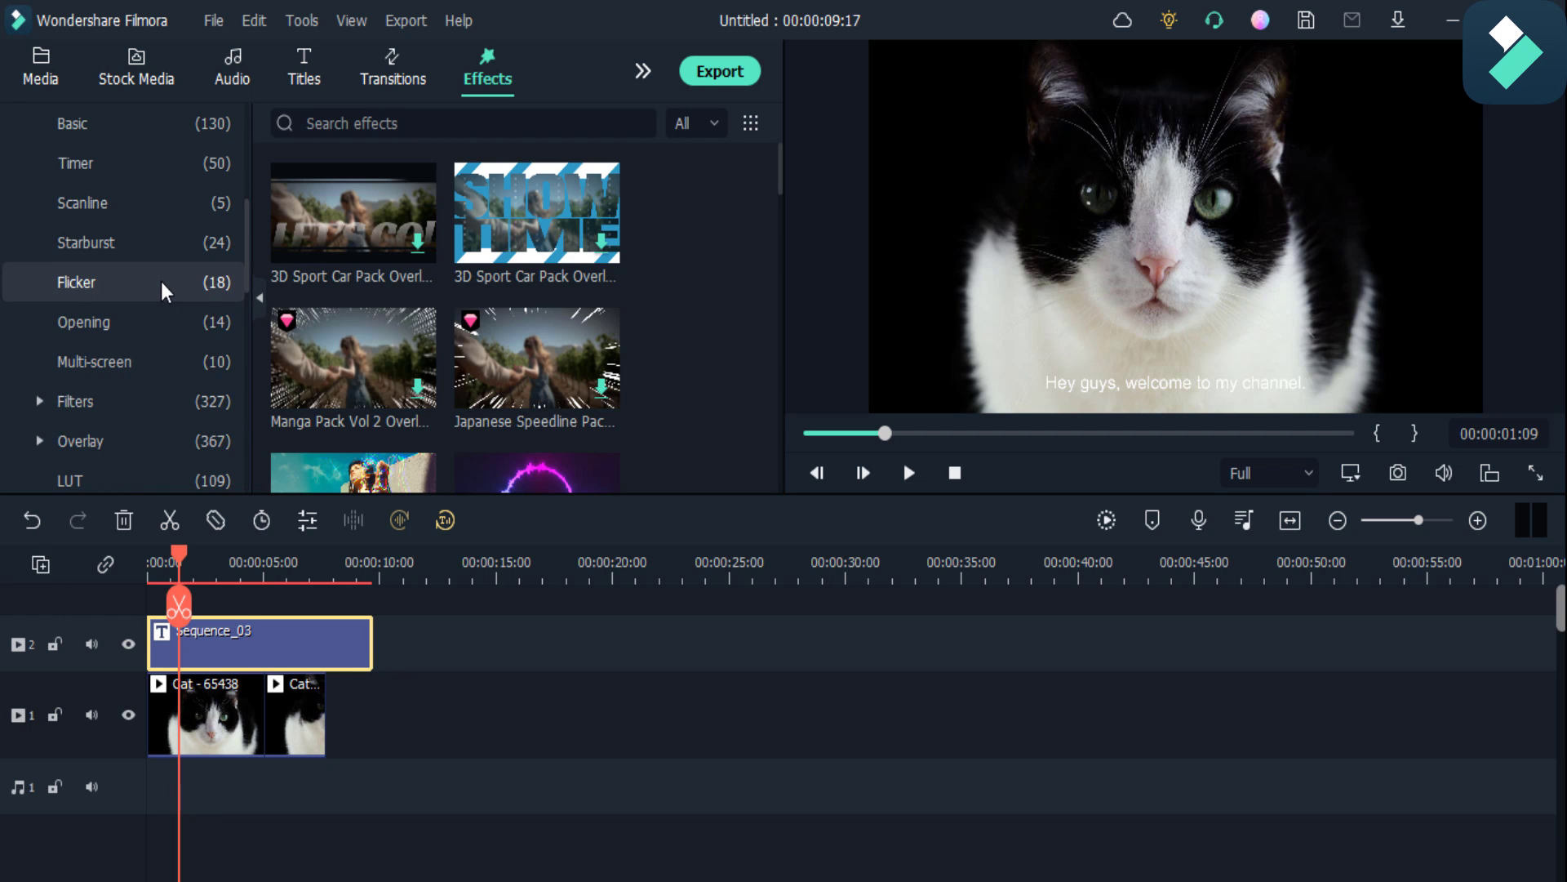
{"action": "scroll", "coordinate": [160, 281], "scroll_direction": "down", "scroll_amount": 2}
{"action": "scroll", "coordinate": [155, 342], "scroll_direction": "up", "scroll_amount": 4}
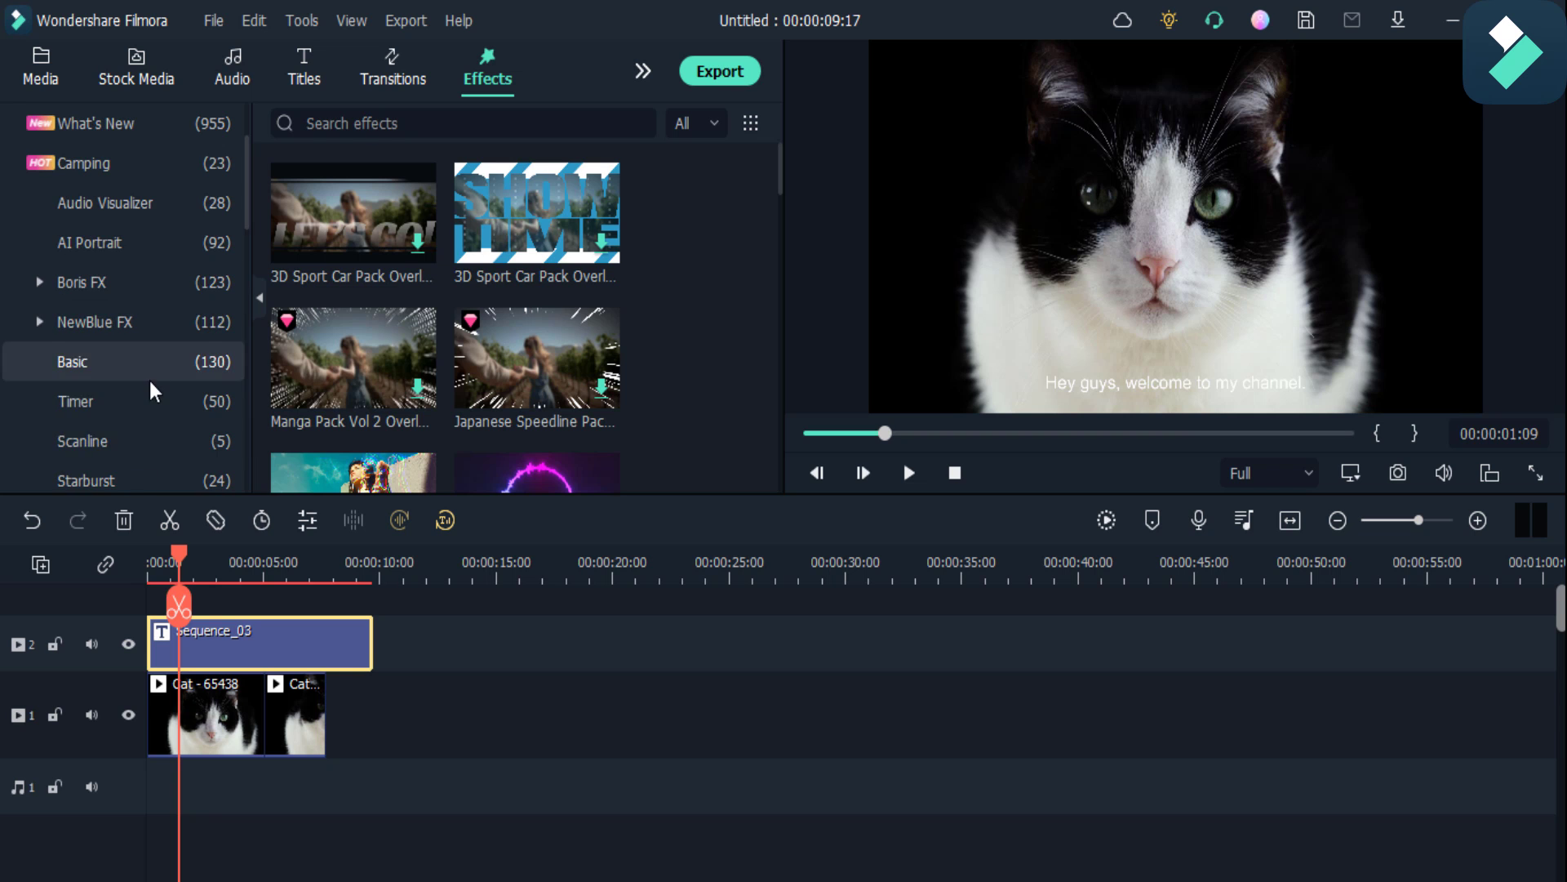
{"action": "left_click", "coordinate": [145, 410]}
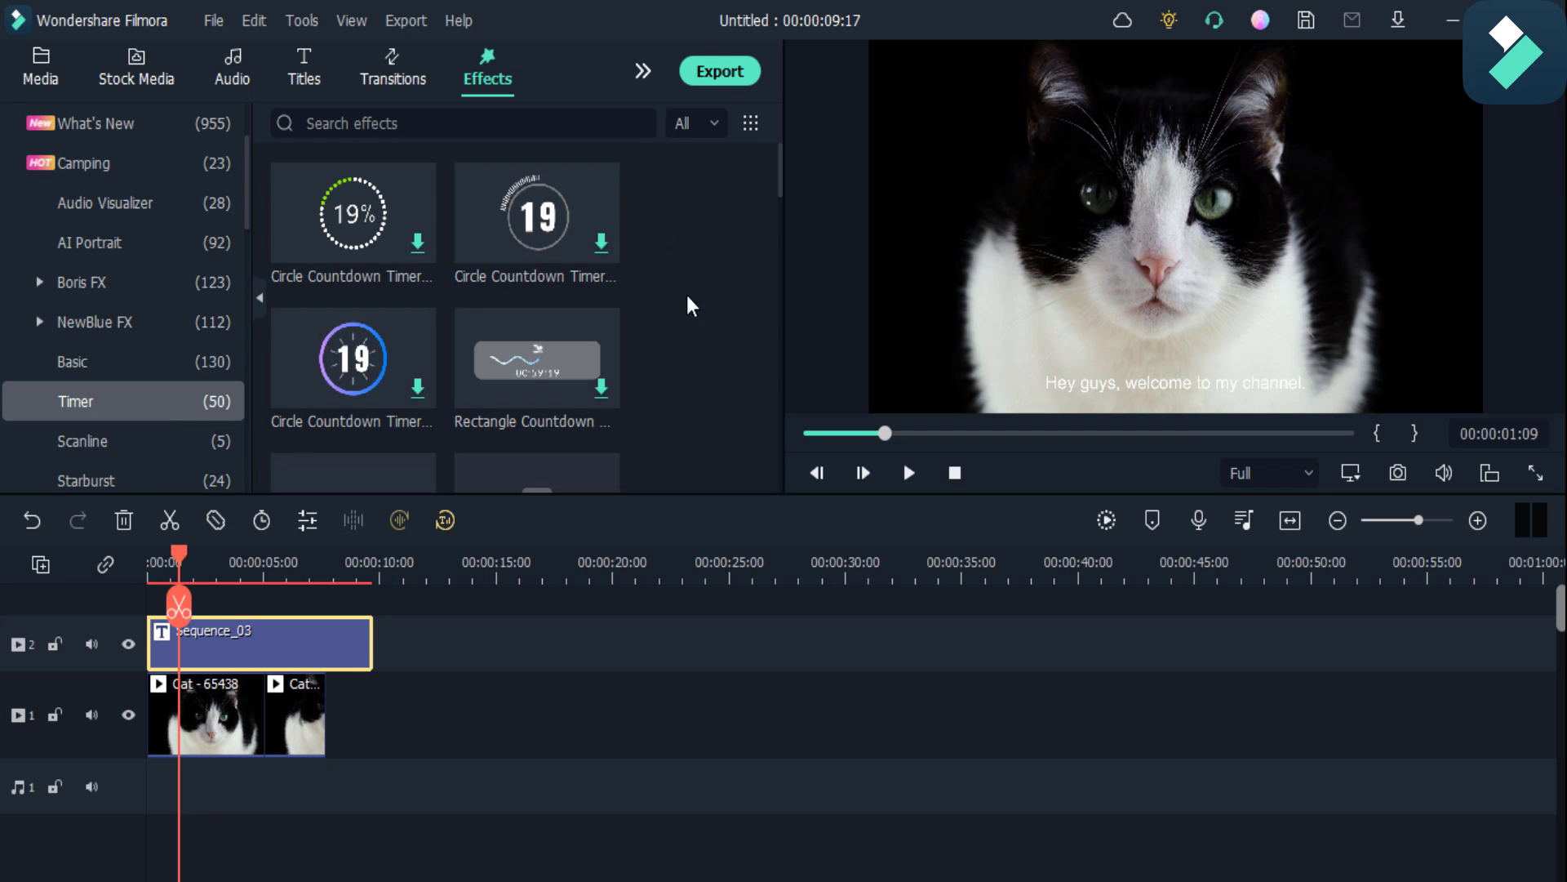
{"action": "scroll", "coordinate": [461, 273], "scroll_direction": "down", "scroll_amount": 5}
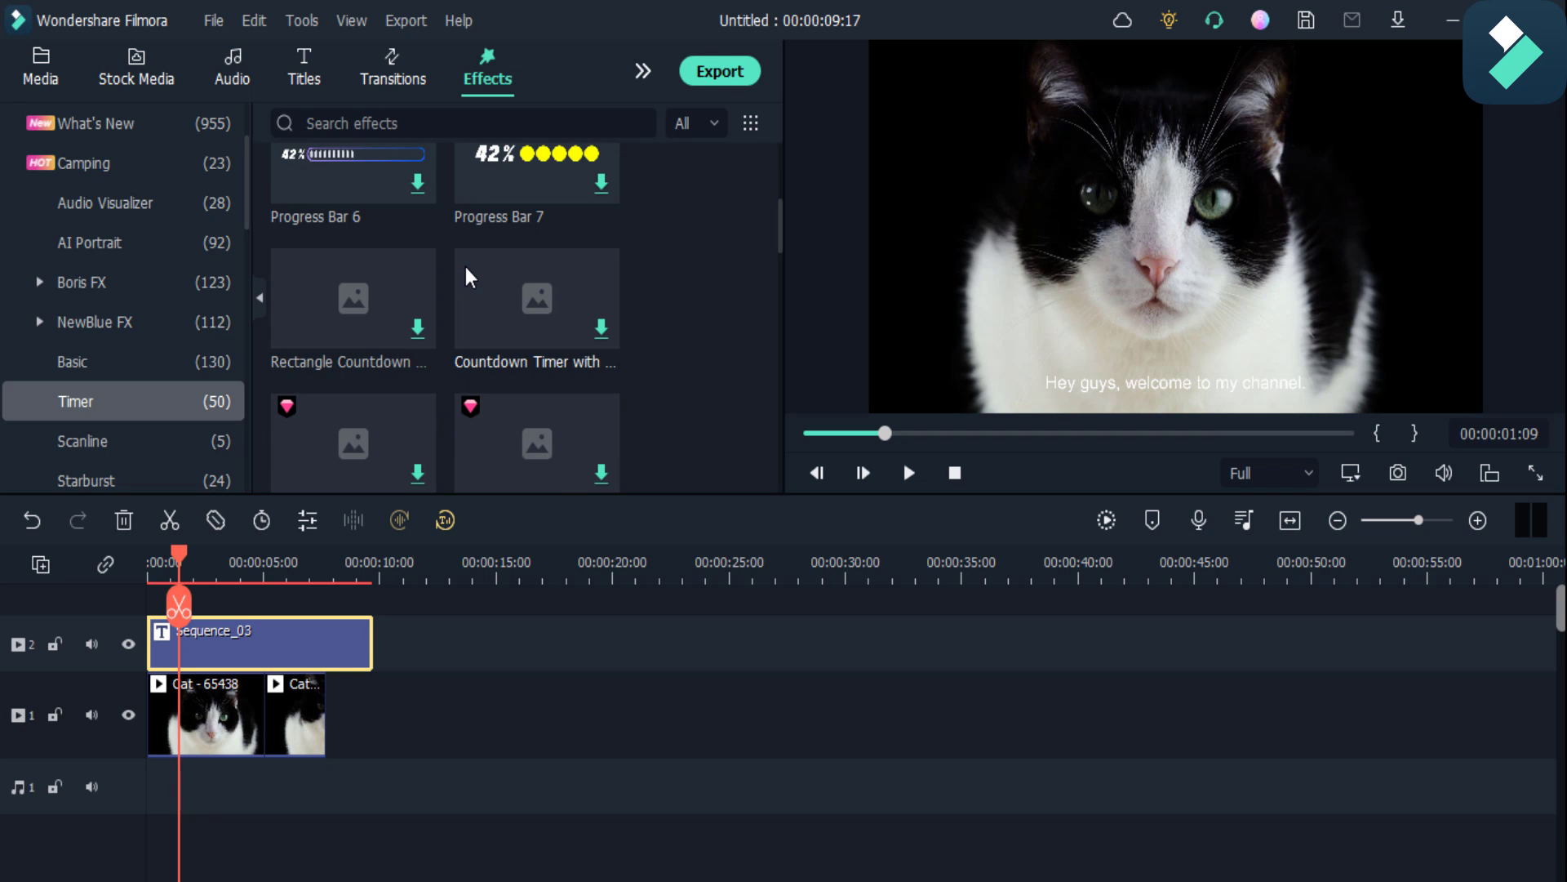
{"action": "scroll", "coordinate": [465, 267], "scroll_direction": "up", "scroll_amount": 3}
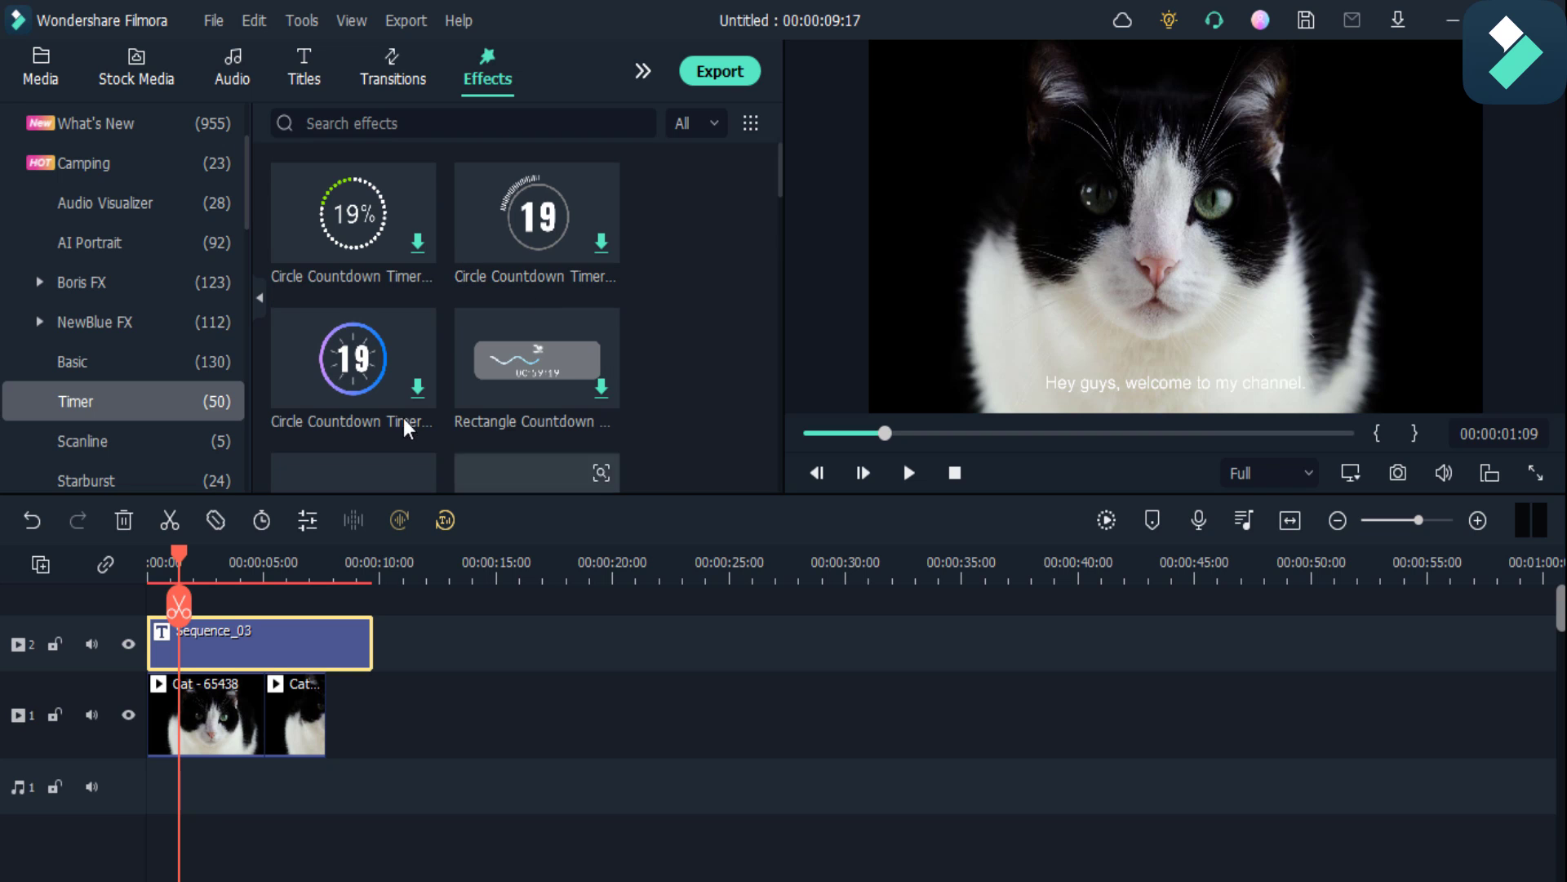
{"action": "scroll", "coordinate": [545, 298], "scroll_direction": "down", "scroll_amount": 2}
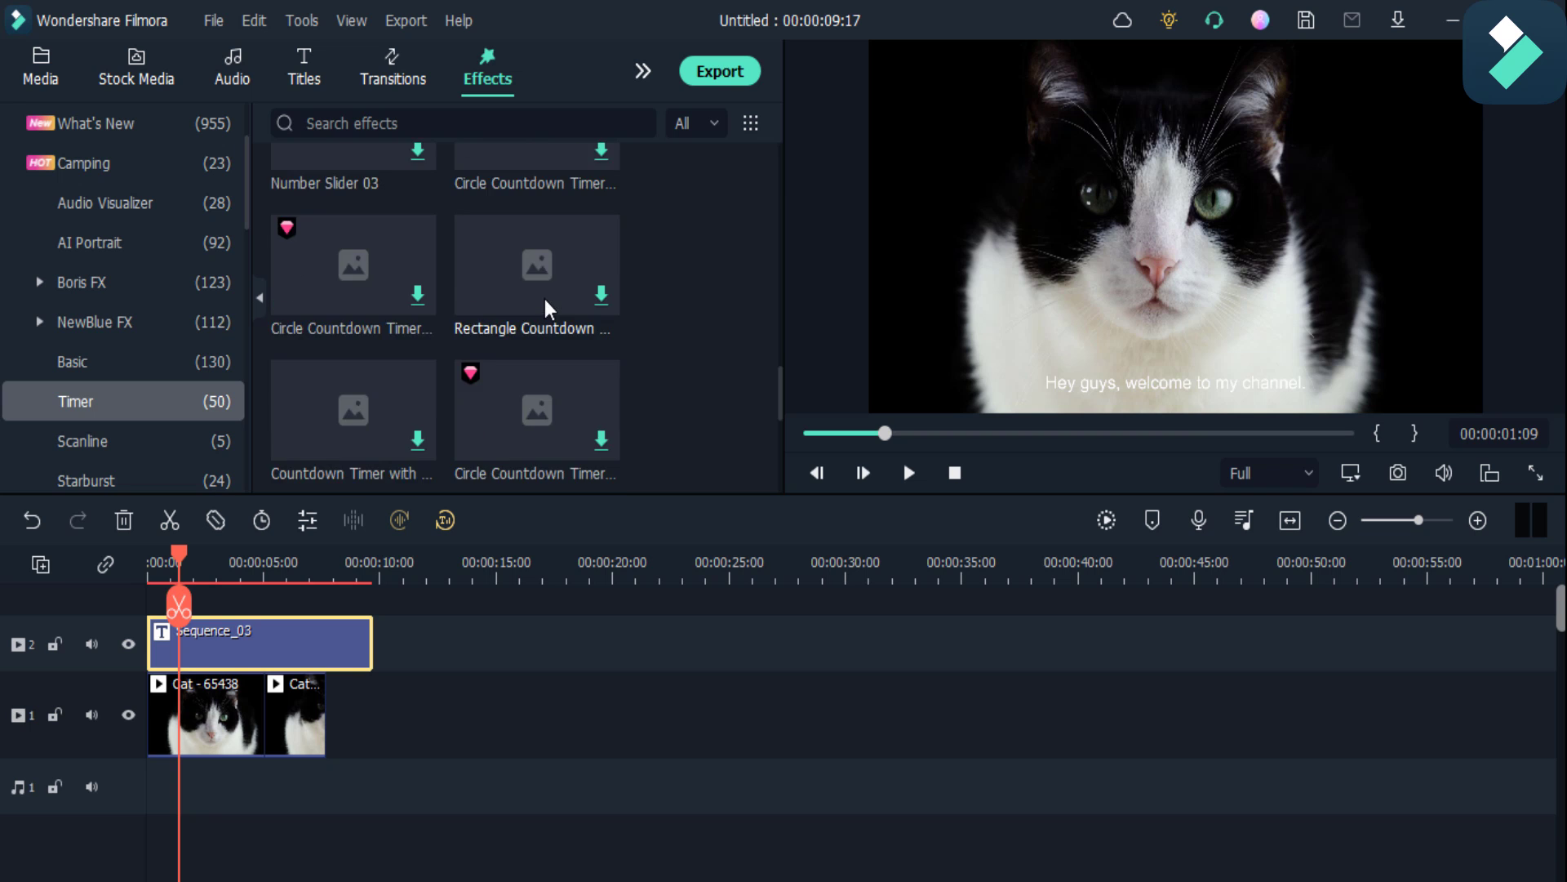
{"action": "scroll", "coordinate": [545, 299], "scroll_direction": "up", "scroll_amount": 2}
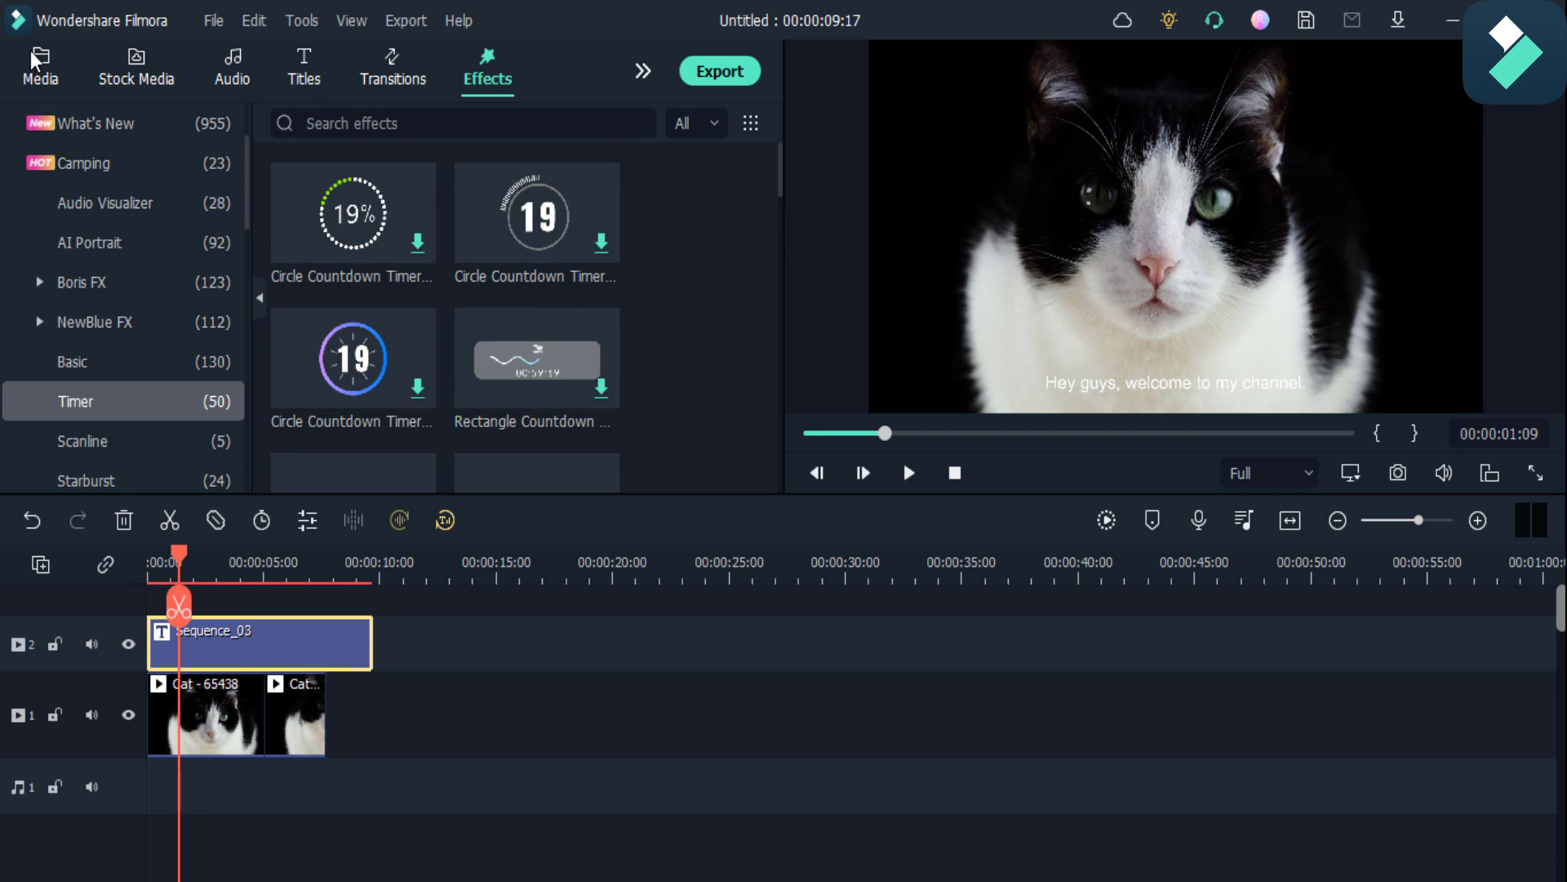
Show Pexels stock videos, then reveal the Import from other Apps options: Google Drive, One Drive, Dropbox.
{"action": "left_click", "coordinate": [40, 69]}
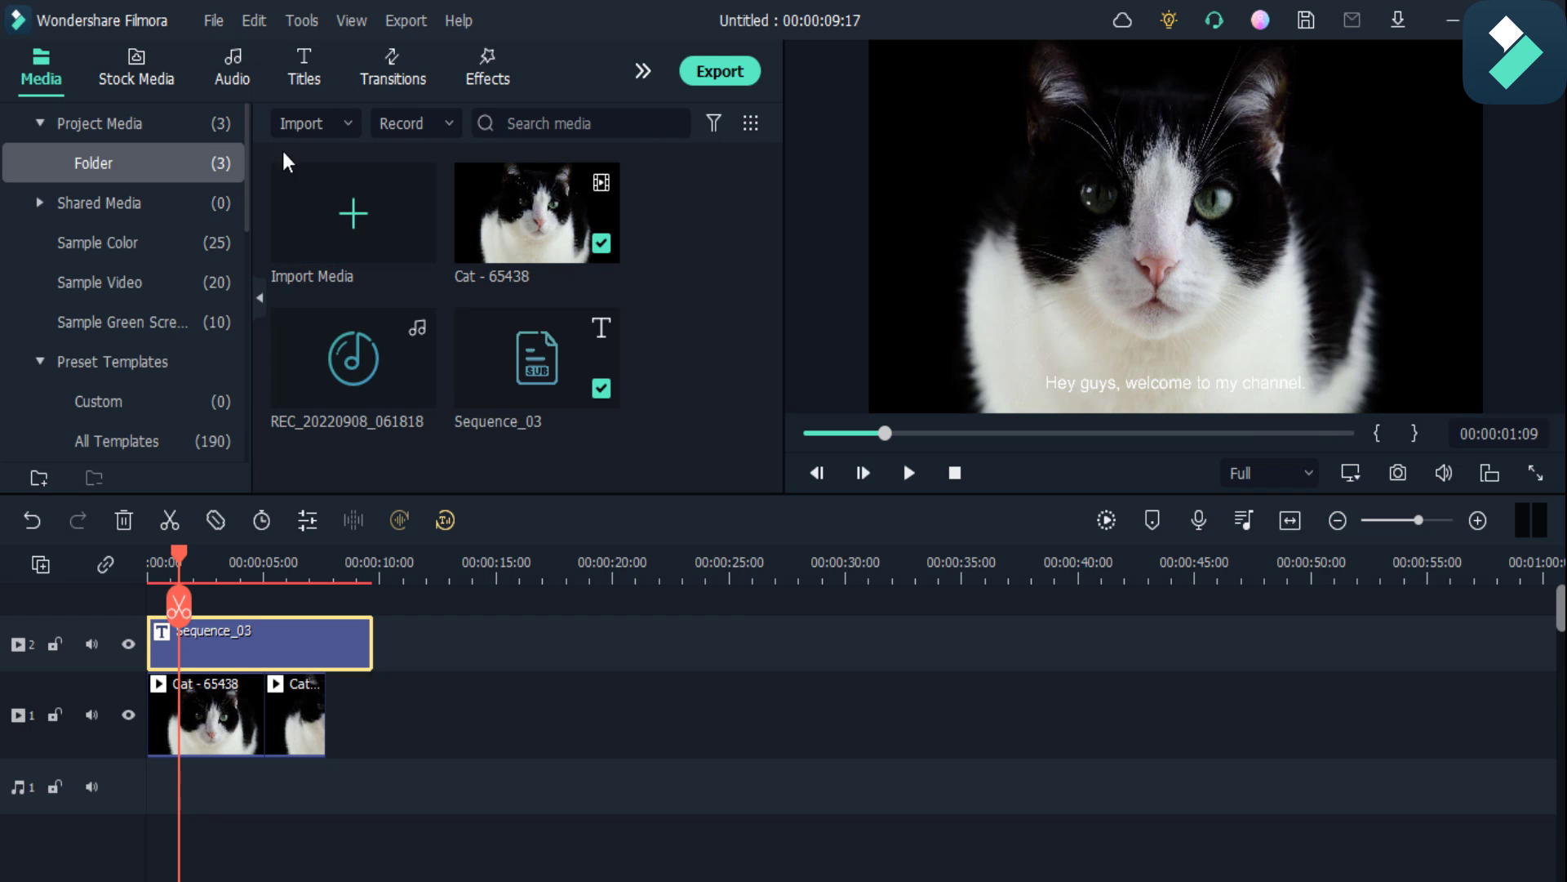
{"action": "left_click", "coordinate": [132, 68]}
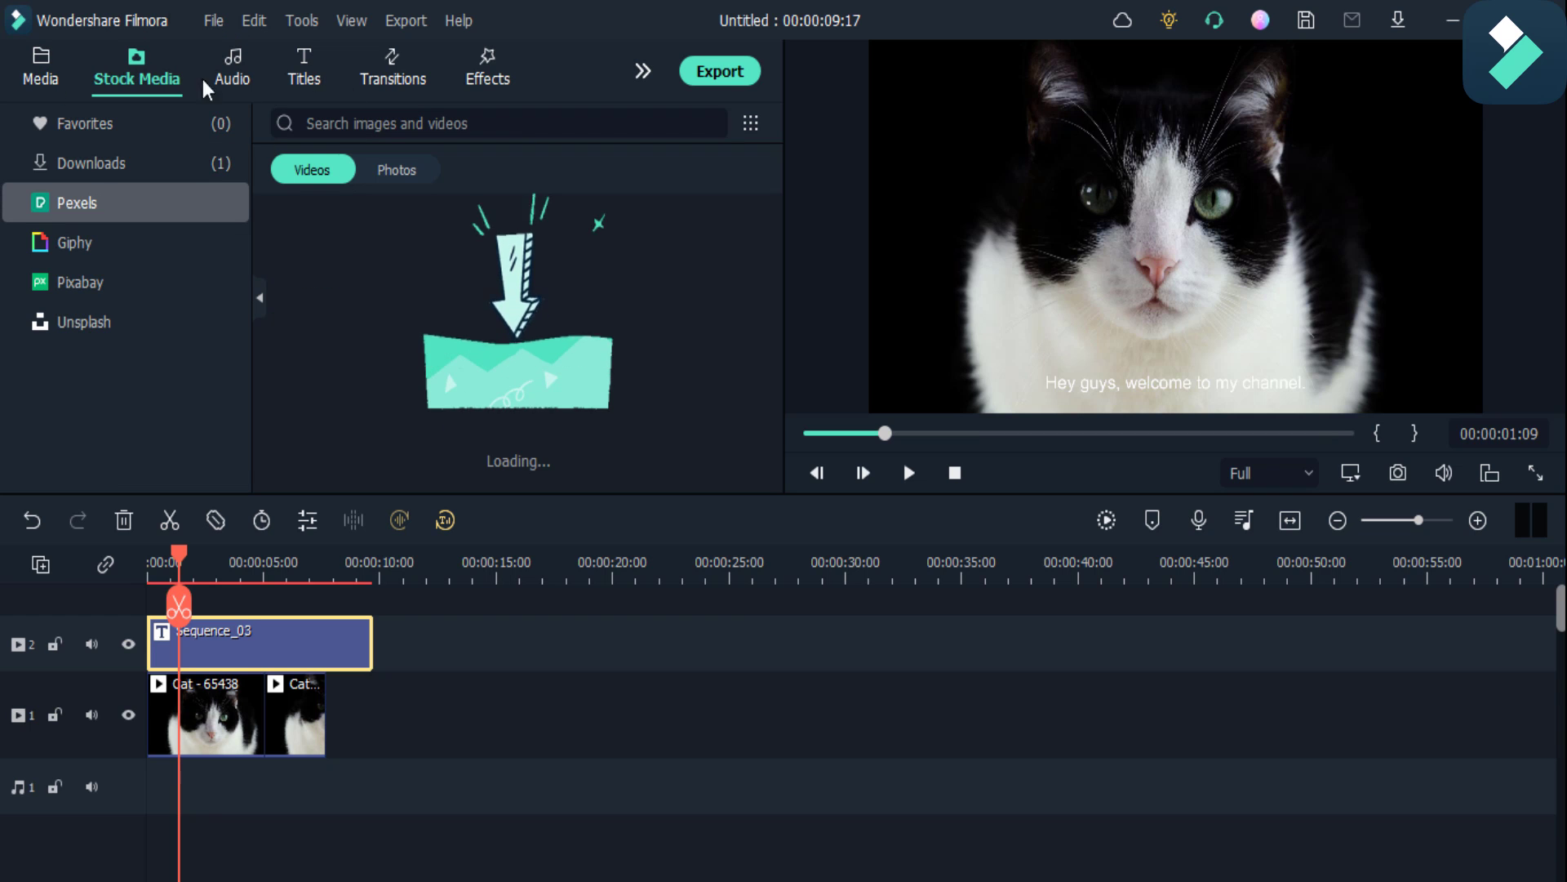
{"action": "left_click", "coordinate": [215, 22]}
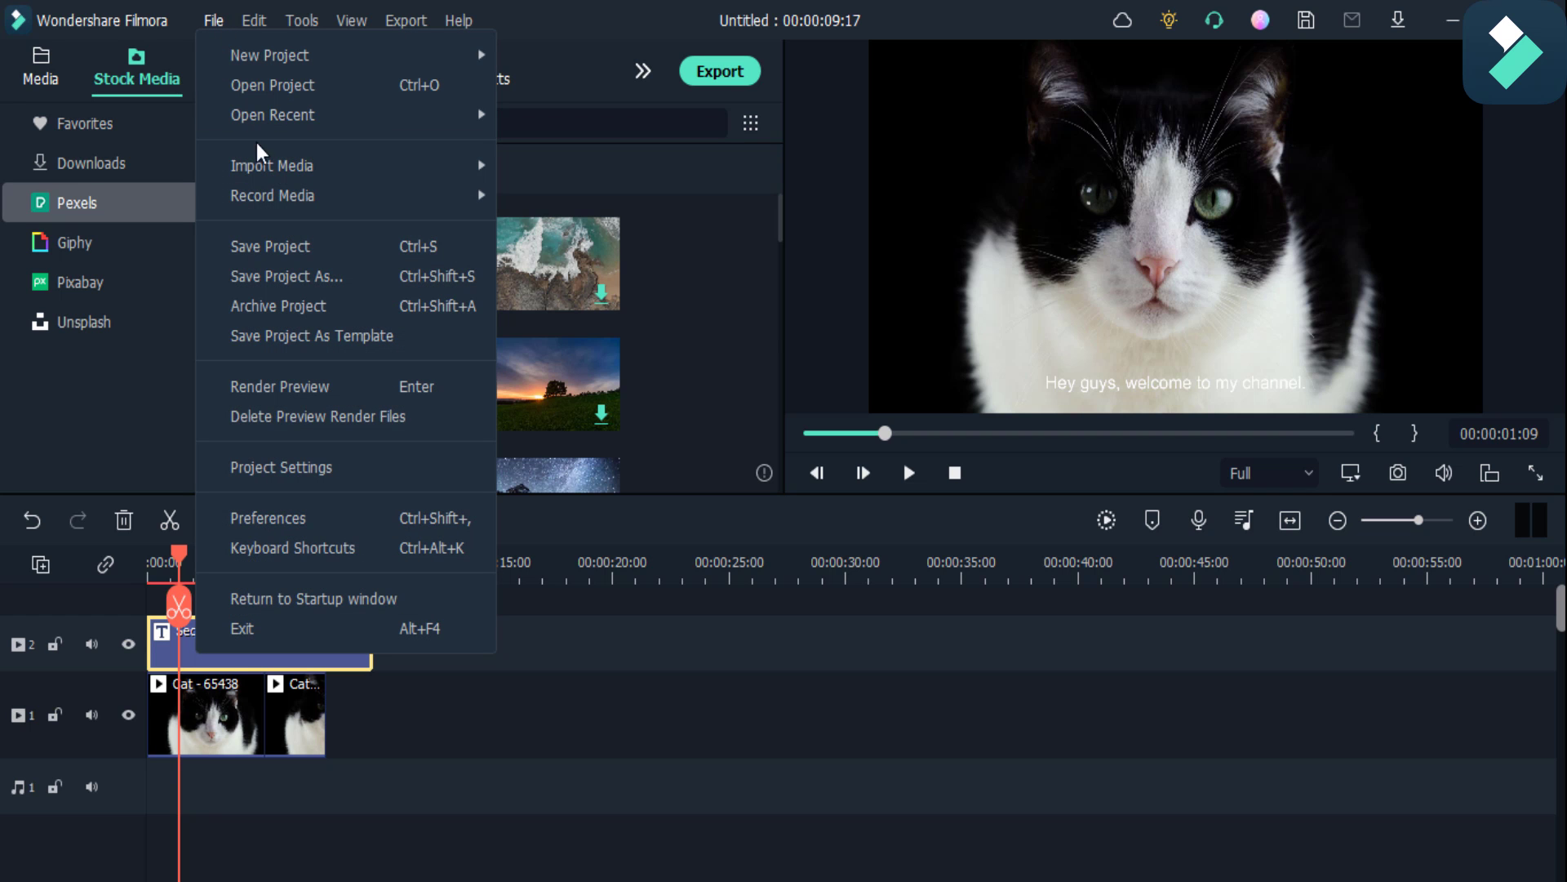
{"action": "mouse_move", "coordinate": [444, 180]}
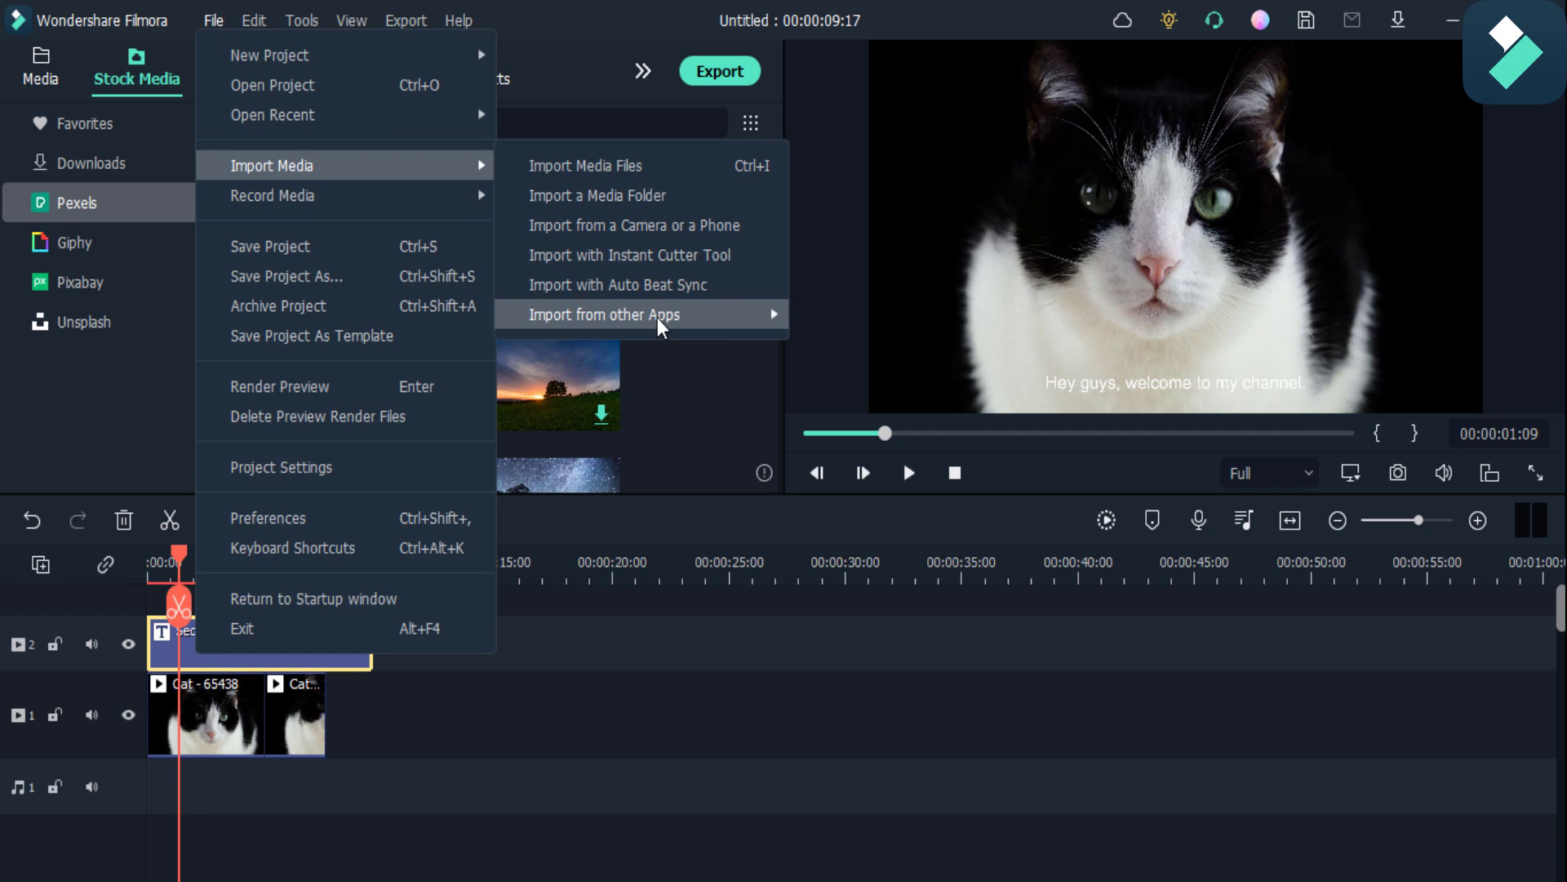
{"action": "mouse_move", "coordinate": [658, 326]}
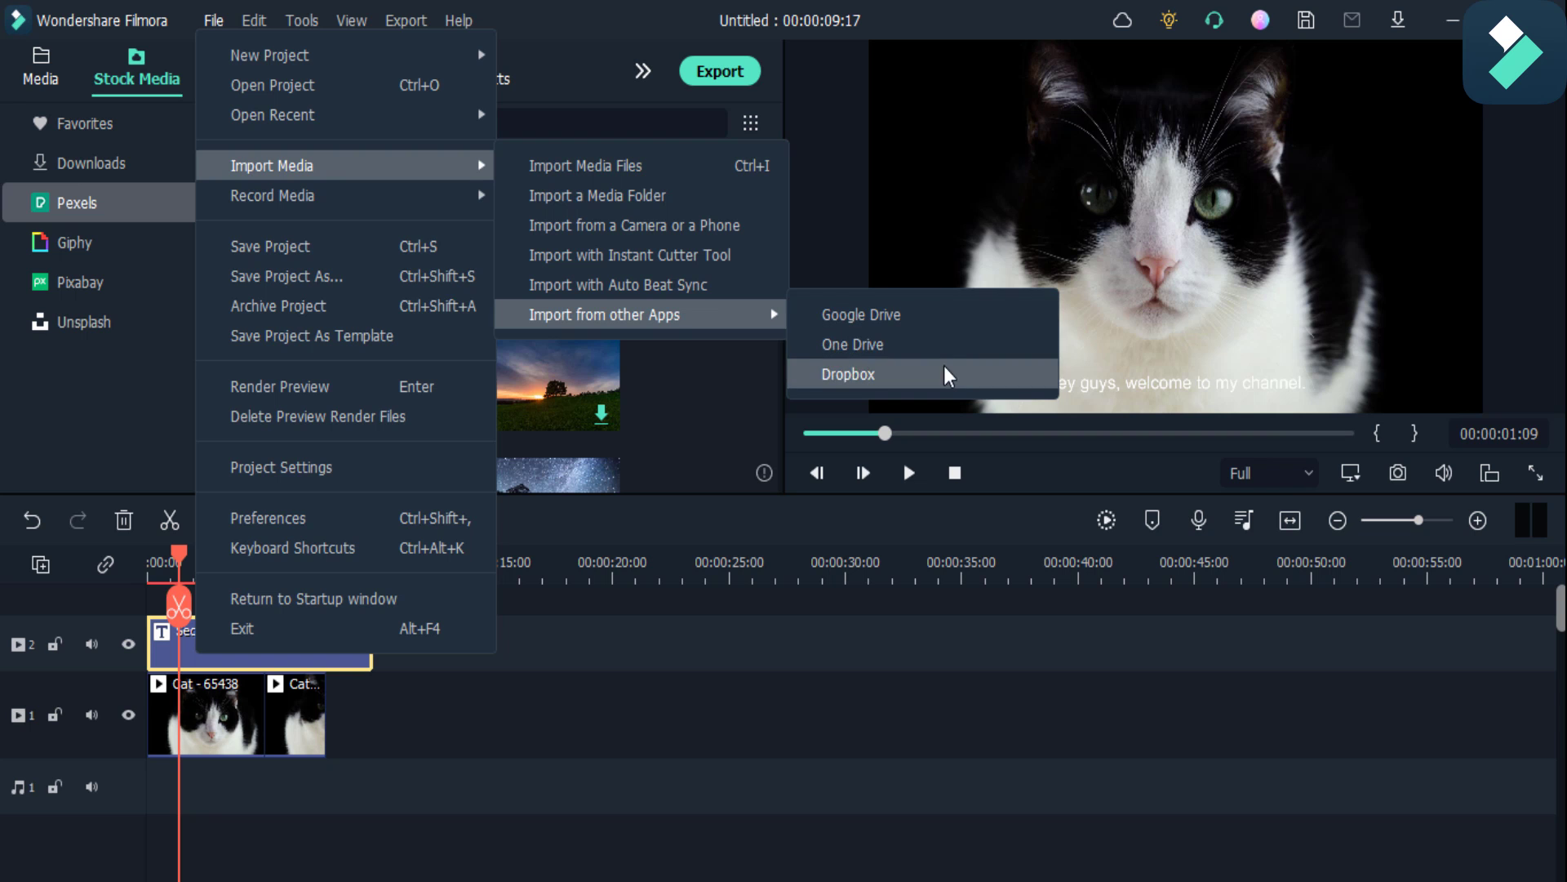
Click an empty spot on the timeline to dismiss the import menus.
{"action": "left_click", "coordinate": [829, 694]}
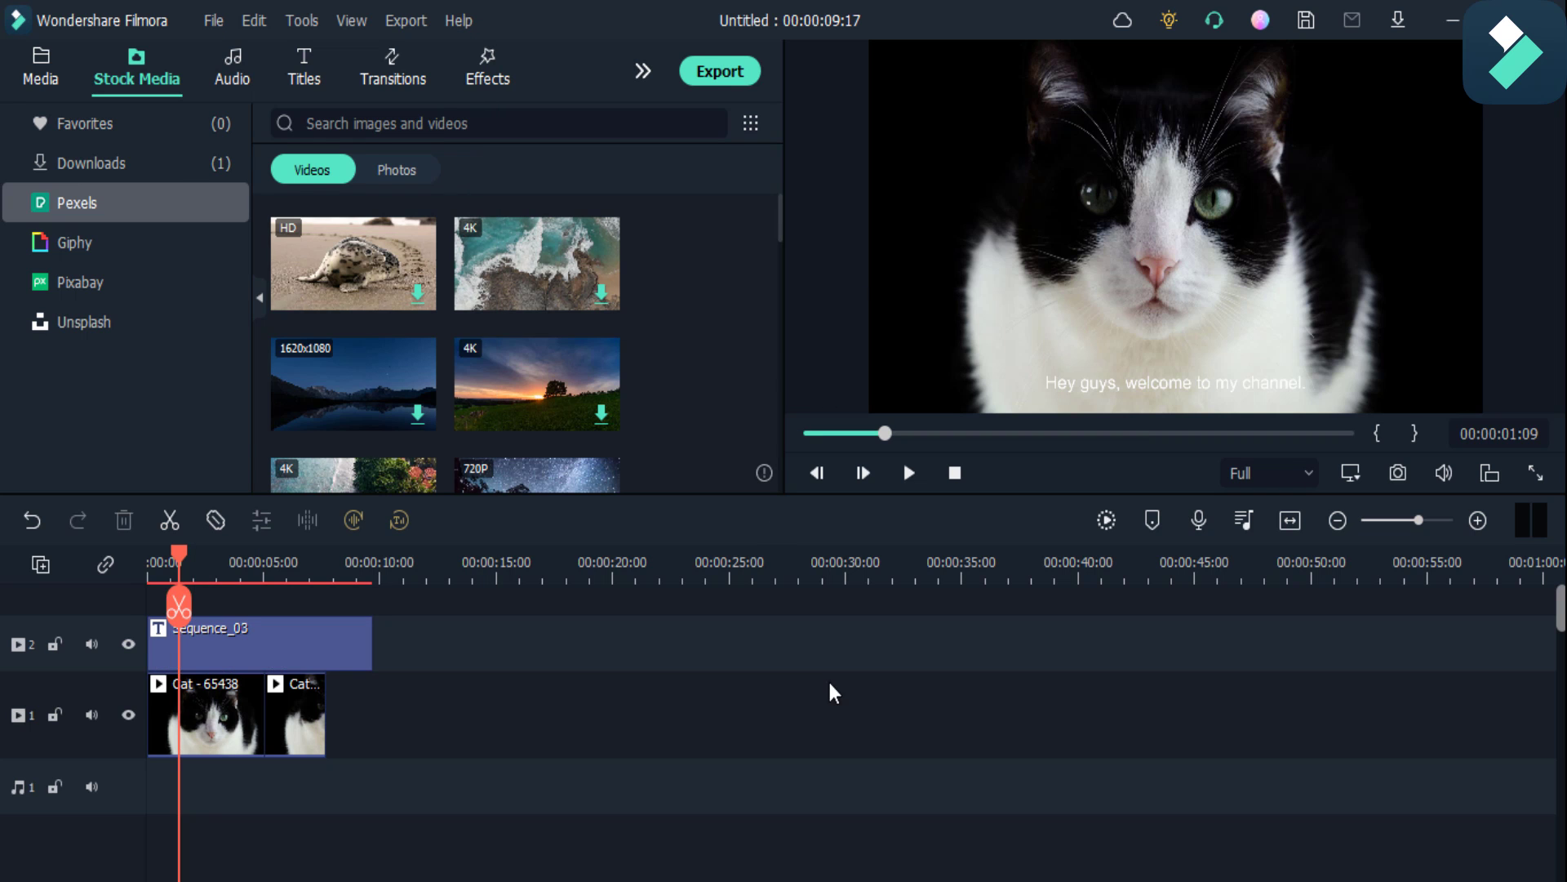